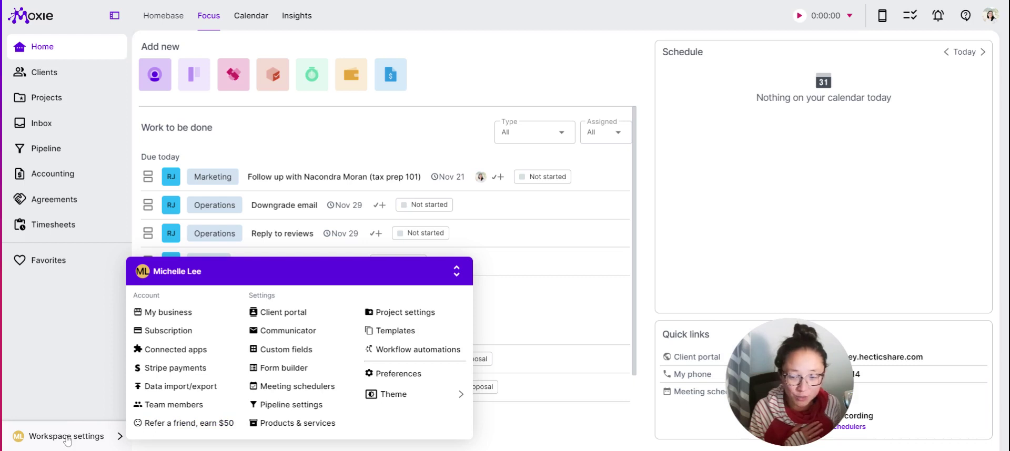
Open Moxie's Form builder from the Workspace settings menu.
left_click(278, 370)
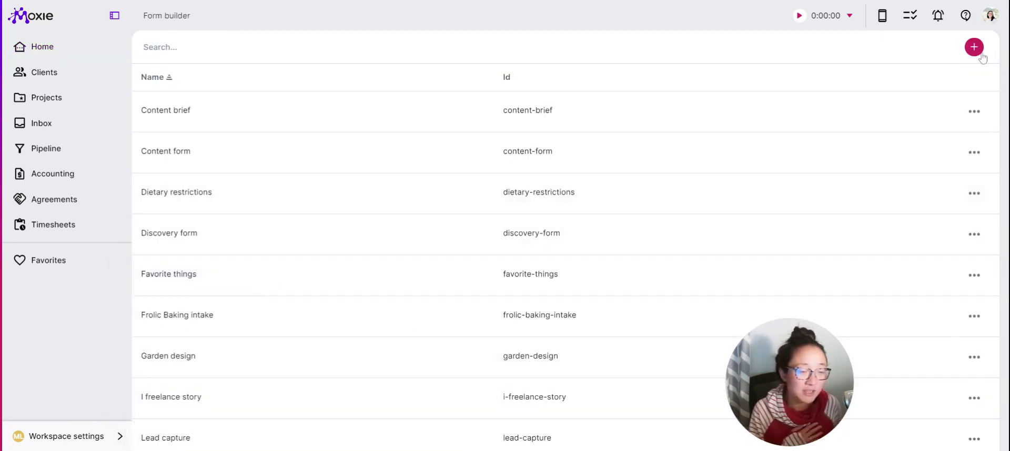
Open the Discovery form and map its First name question to the contact's First name field.
left_click(206, 249)
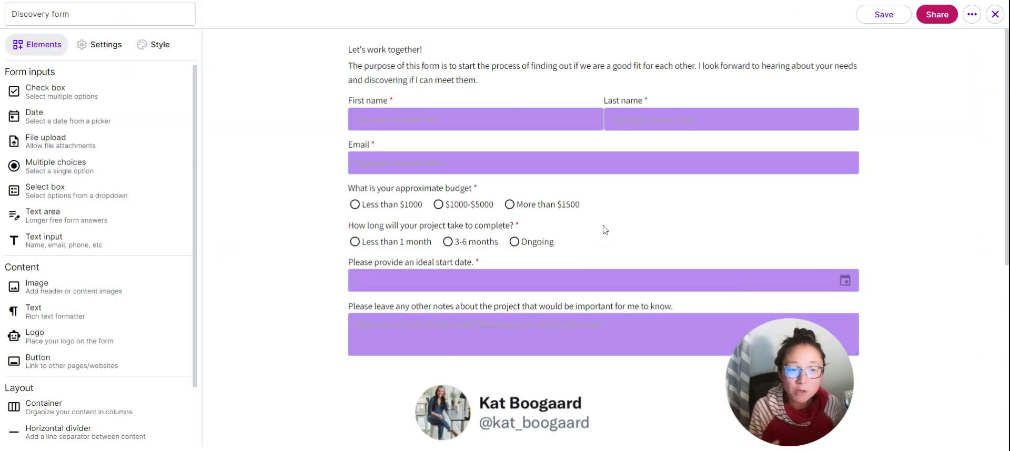
left_click(416, 102)
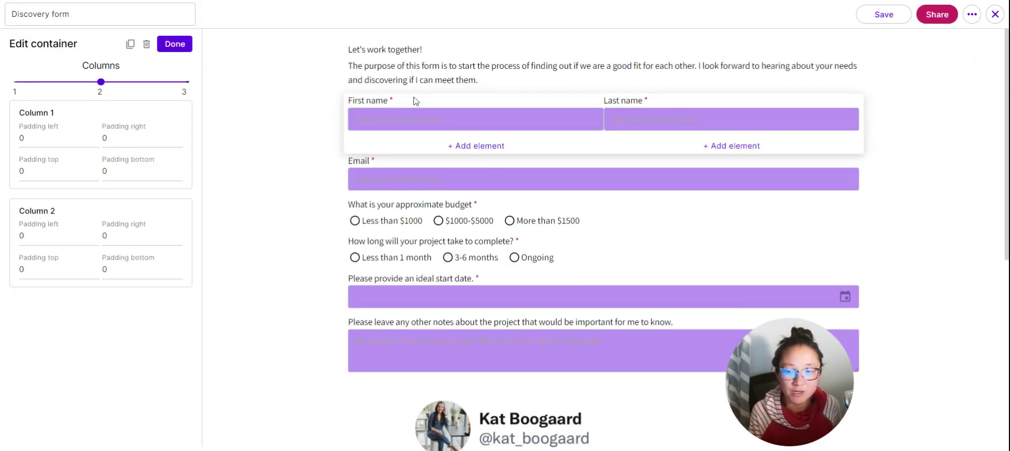
left_click(475, 120)
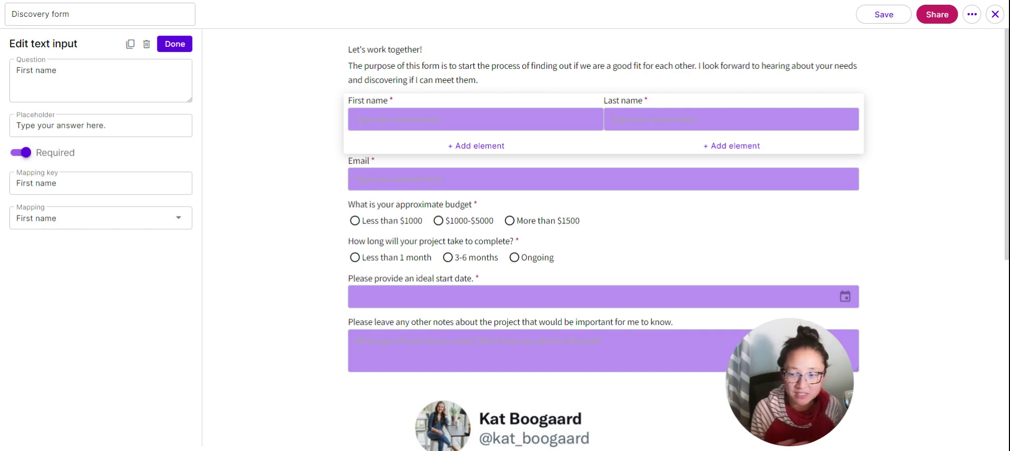
left_click(176, 221)
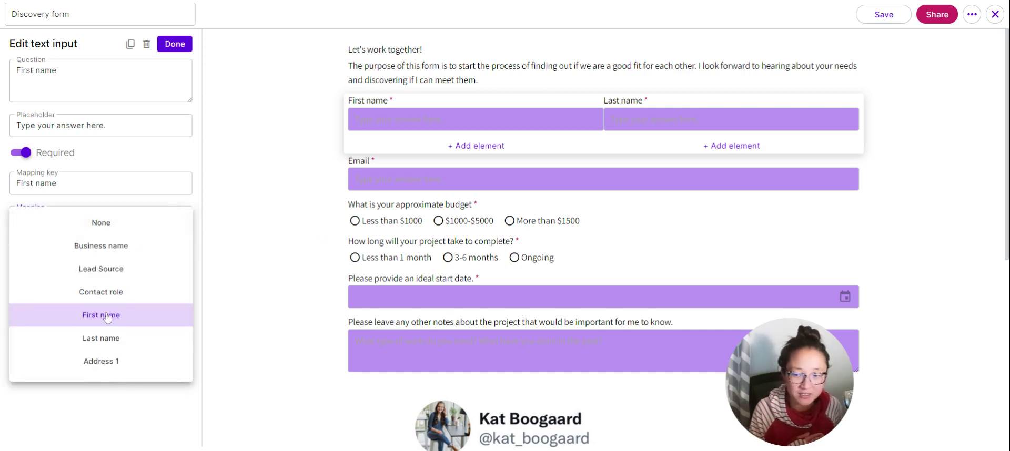
left_click(132, 318)
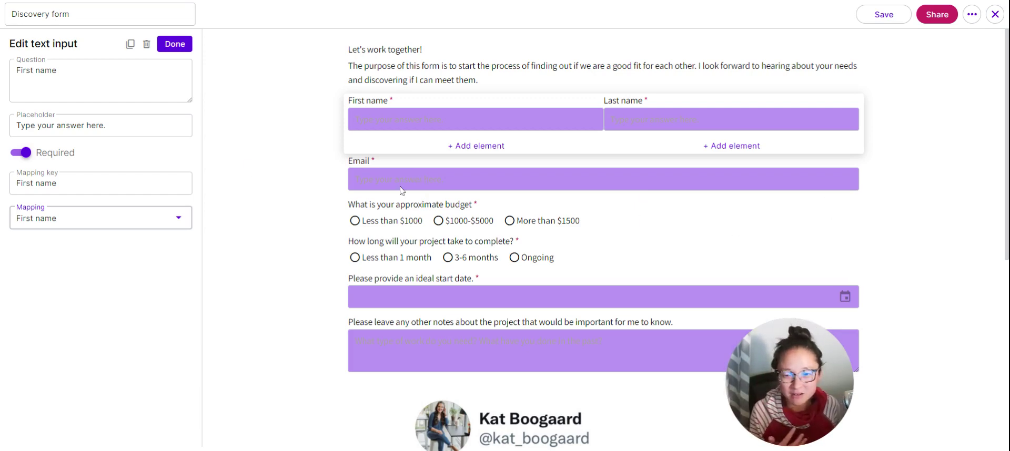
Remove the space from the start date question's mapping key so it reads StartDate.
left_click(363, 166)
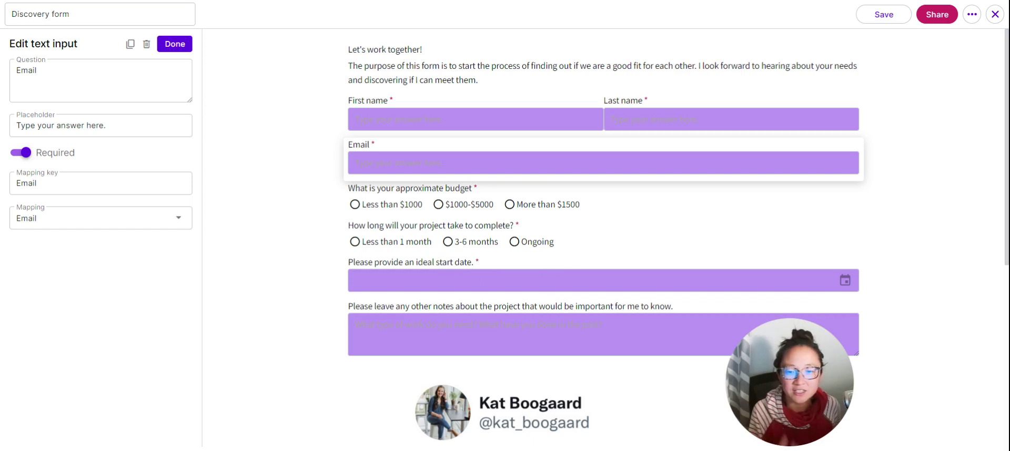
left_click(526, 280)
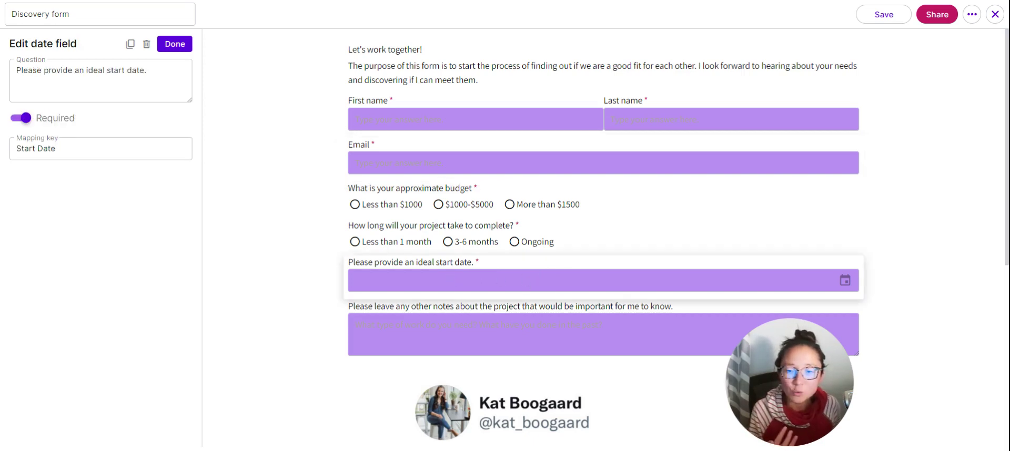
left_click(379, 158)
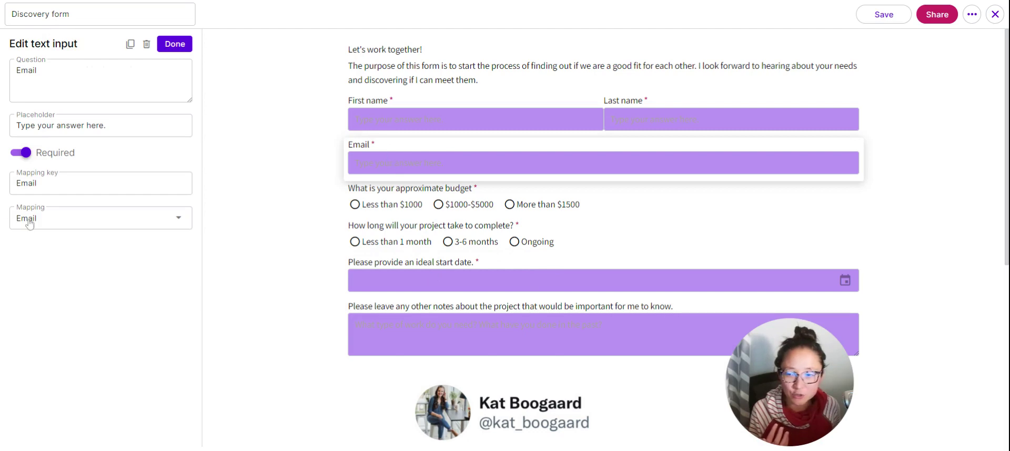
left_click(398, 280)
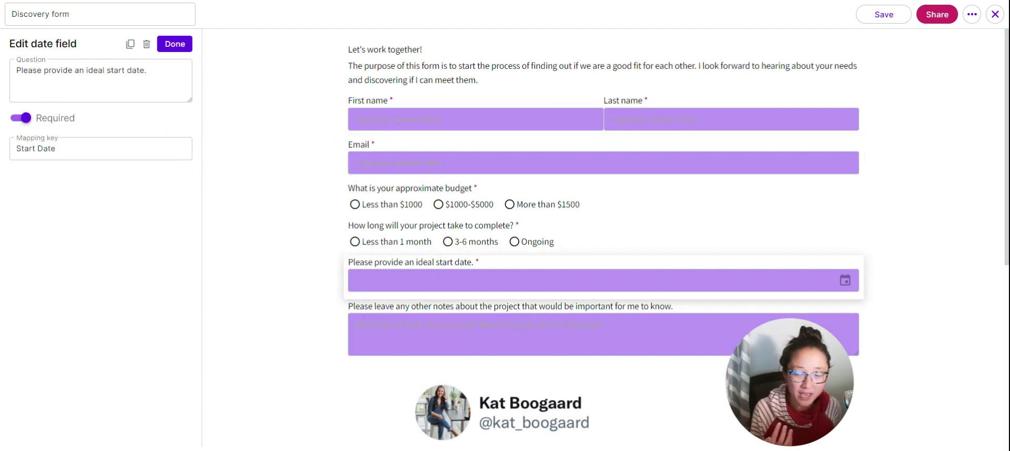
left_click(38, 149)
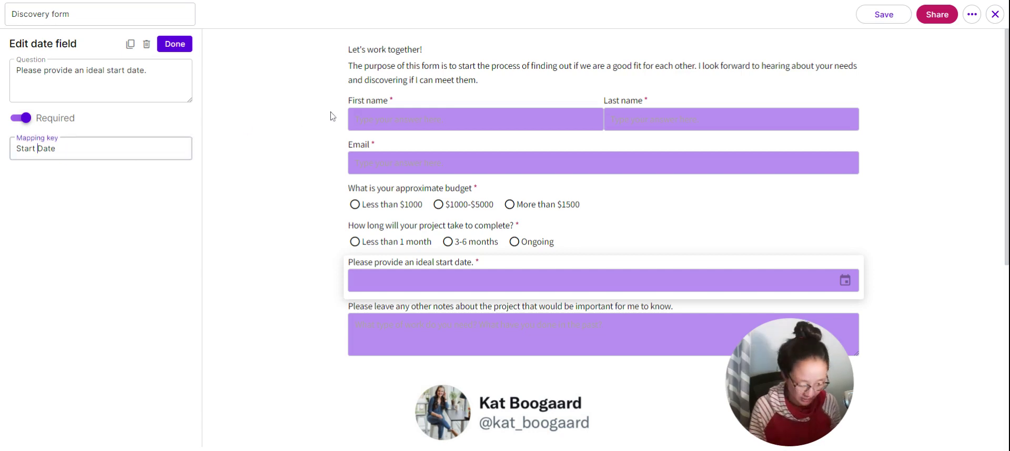
key("BackSpace")
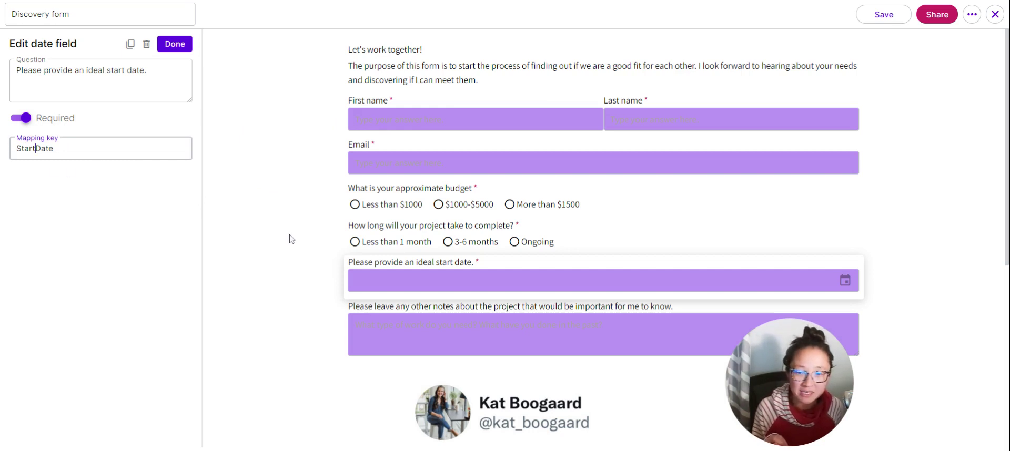
left_click(475, 280)
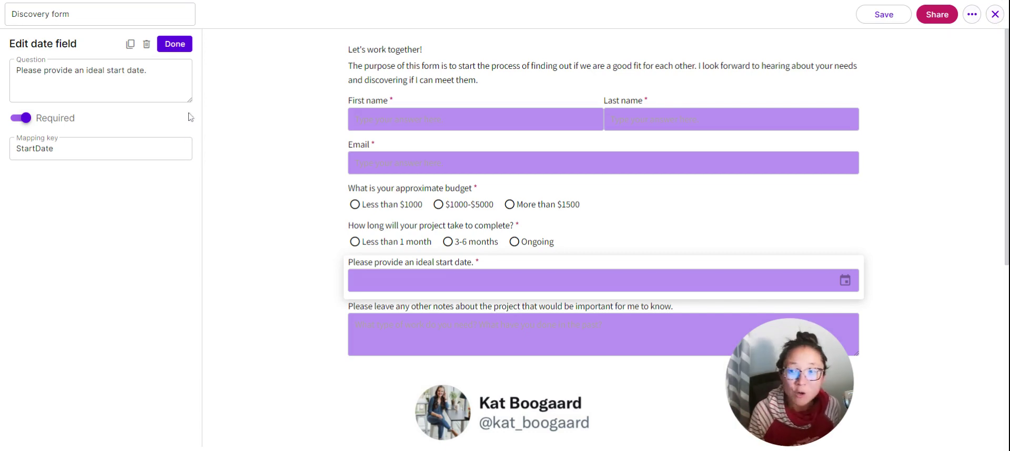
left_click(175, 44)
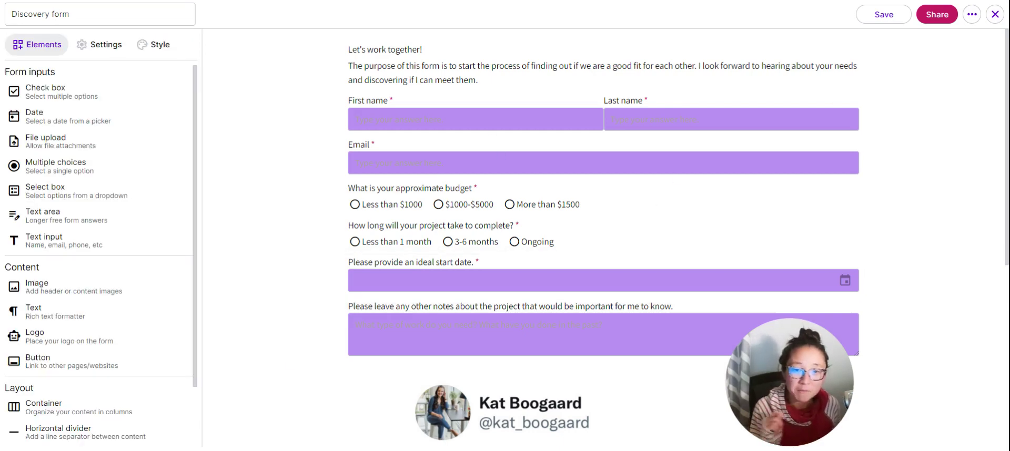
In the Discovery form settings, add submissions to the Inquiry pipeline stage.
left_click(108, 53)
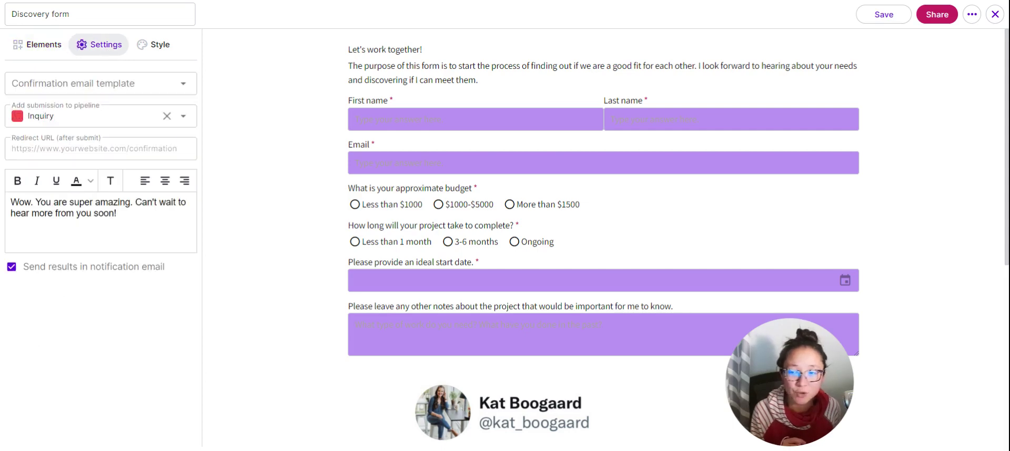
left_click(184, 117)
scroll(100, 261, "down", 2)
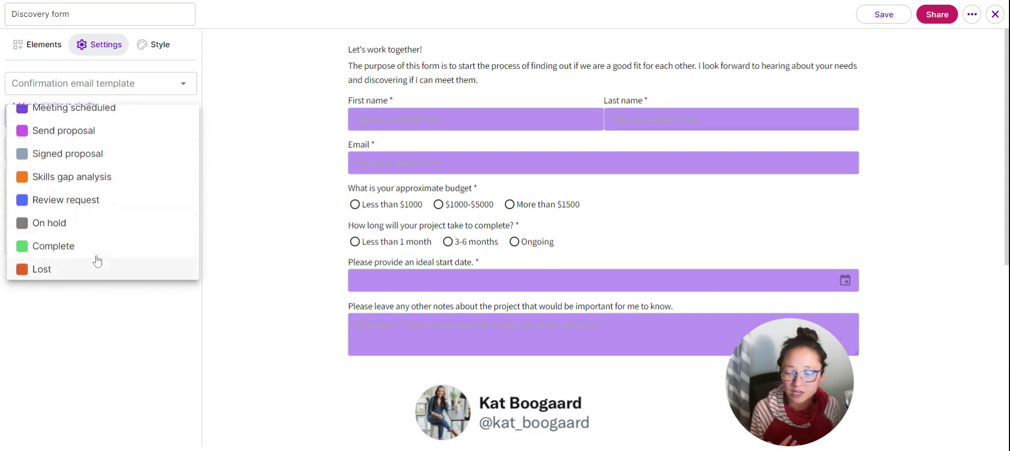
scroll(97, 262, "up", 2)
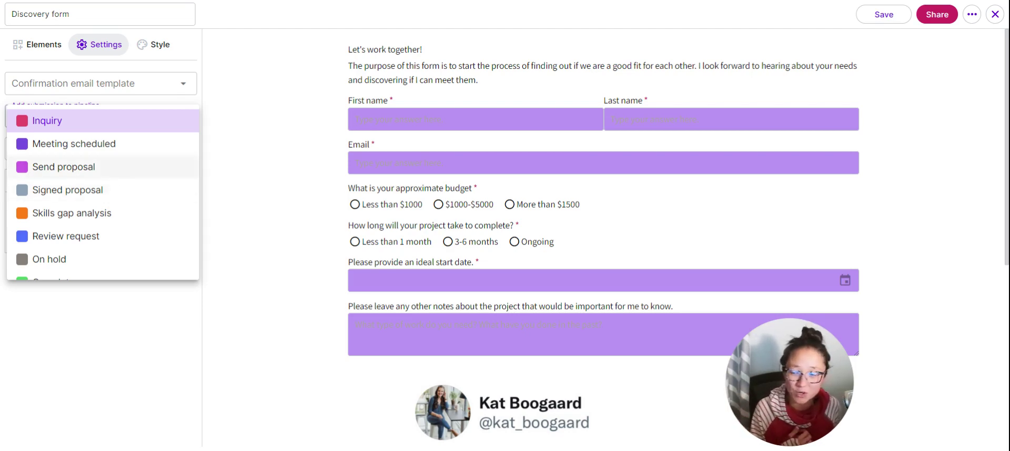
left_click(53, 122)
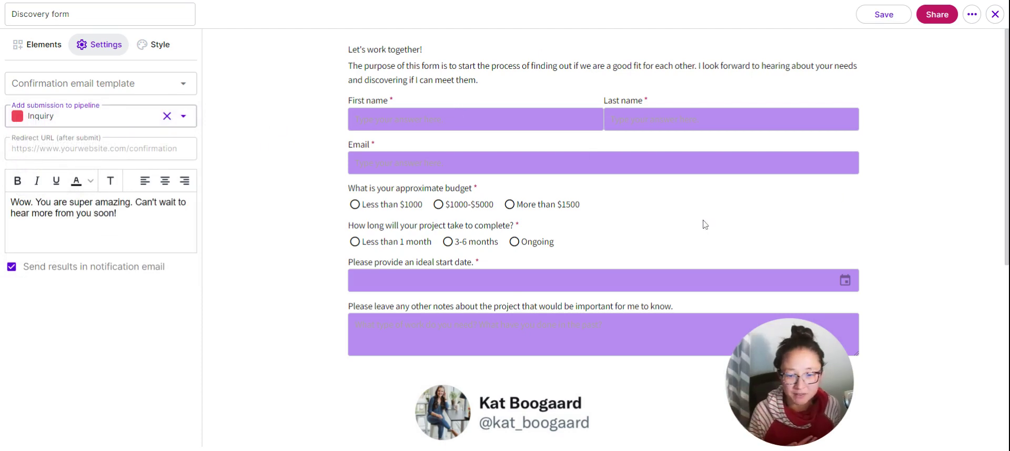
Close the form editor and open the 30 minute meeting scheduler.
left_click(994, 14)
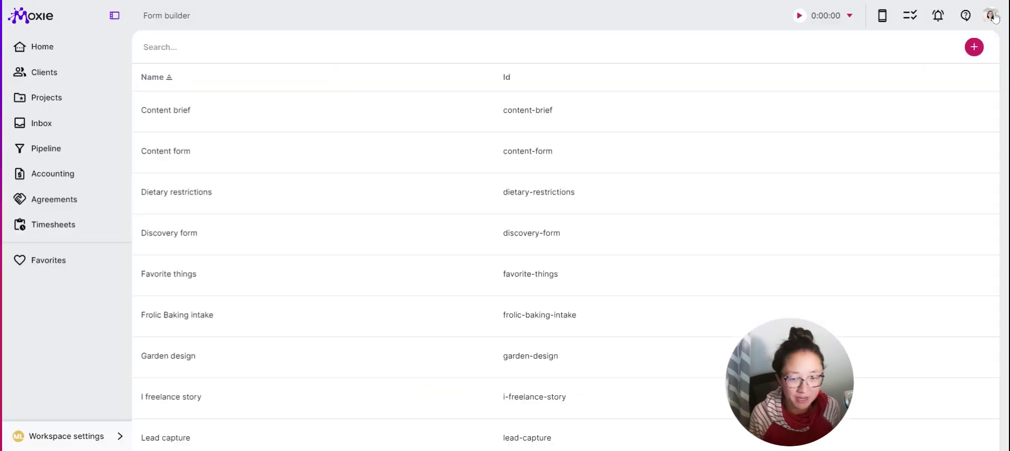
left_click(78, 442)
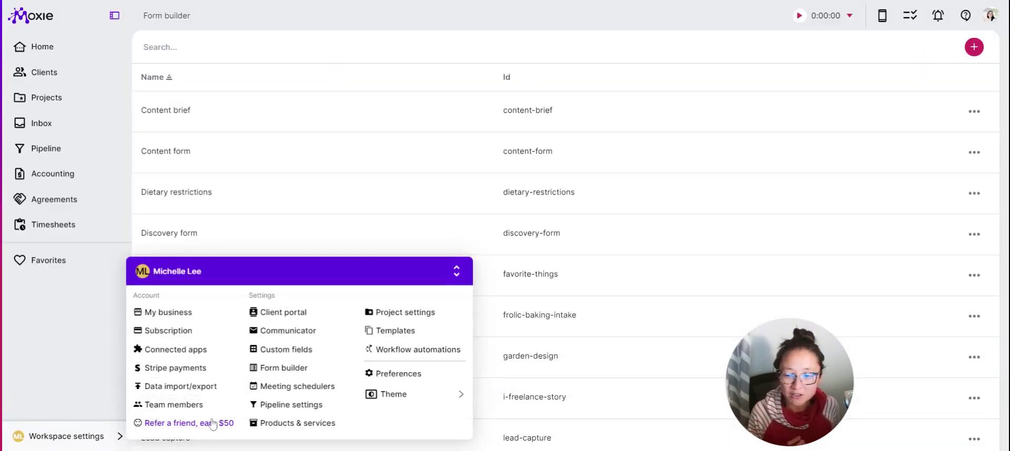
left_click(322, 389)
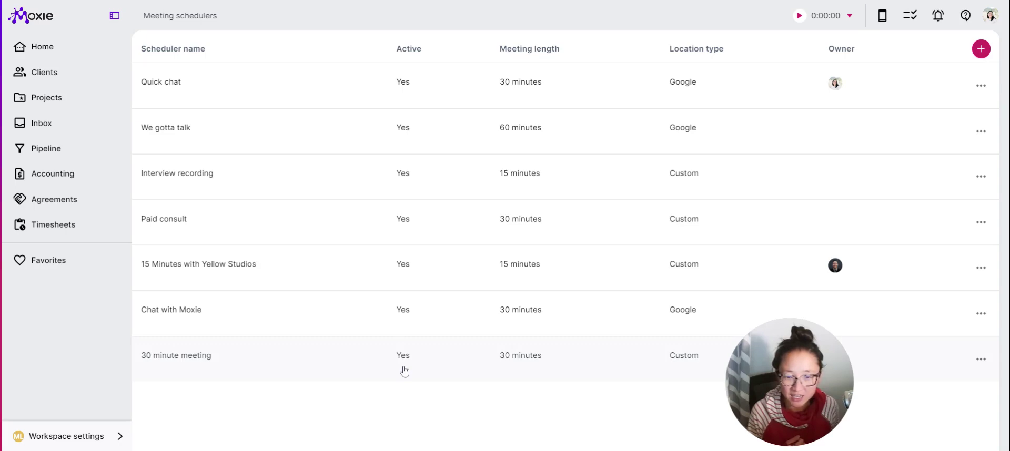
left_click(285, 346)
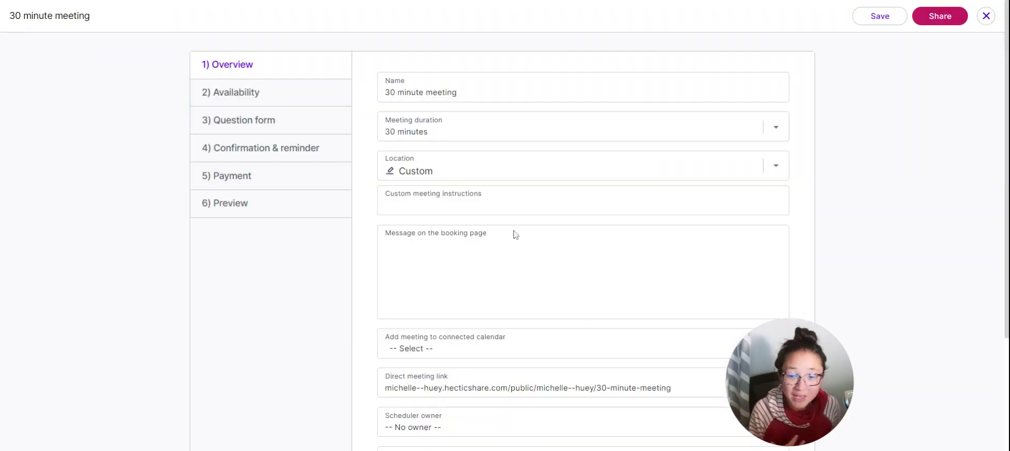
Remove Wednesday, Thursday and Friday from the scheduler's weekly availability.
scroll(528, 189, "down", 3)
scroll(529, 189, "up", 3)
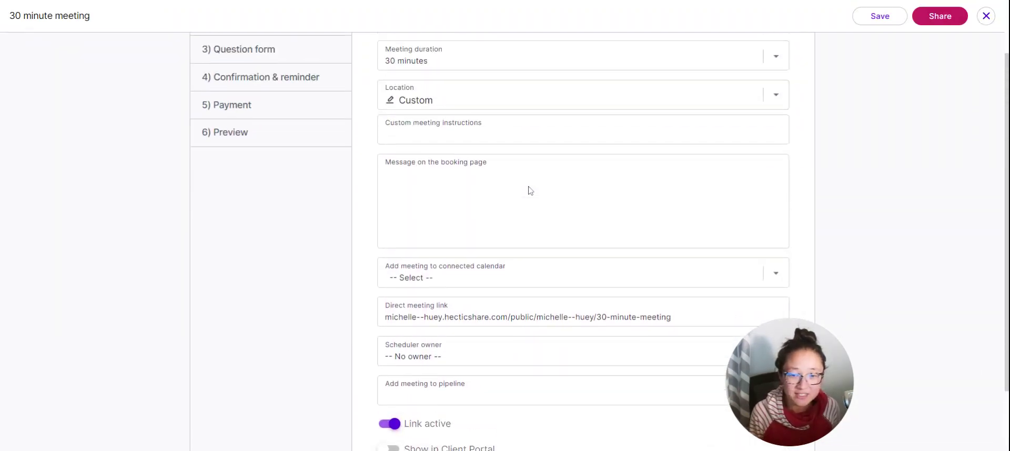
left_click(216, 93)
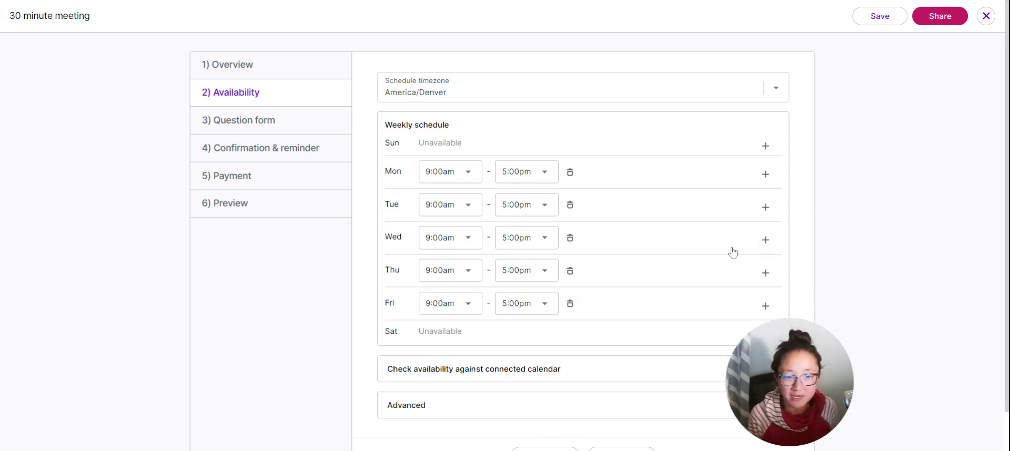
left_click(570, 238)
left_click(569, 262)
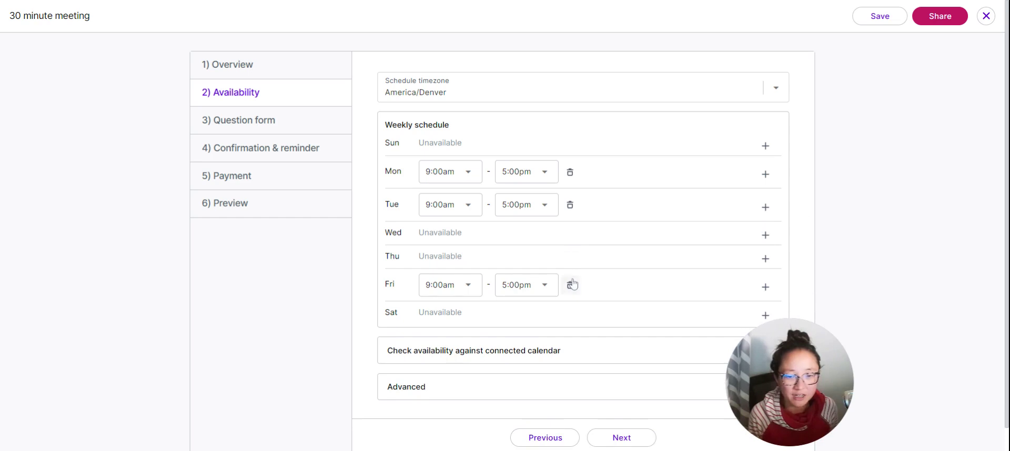
left_click(569, 284)
Review the availability calendars, close the scheduler editor and reopen workspace settings.
scroll(873, 315, "down", 1)
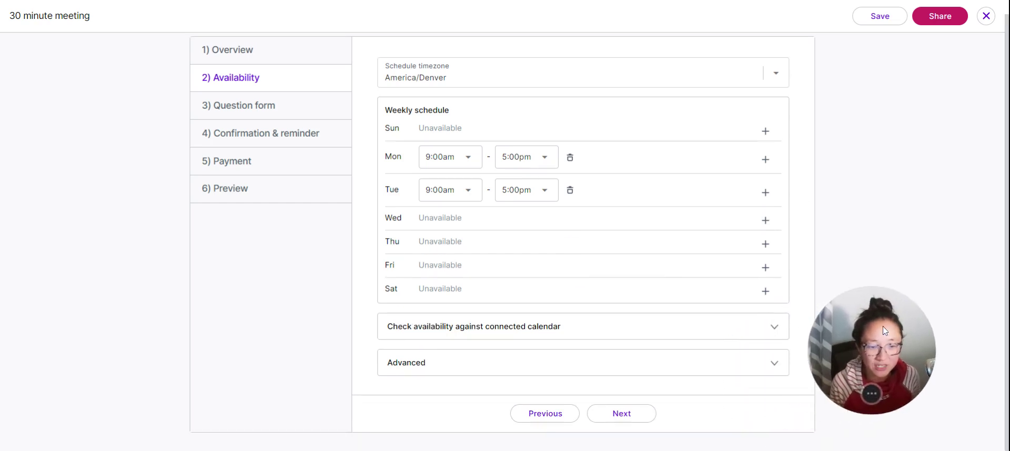
left_click(773, 327)
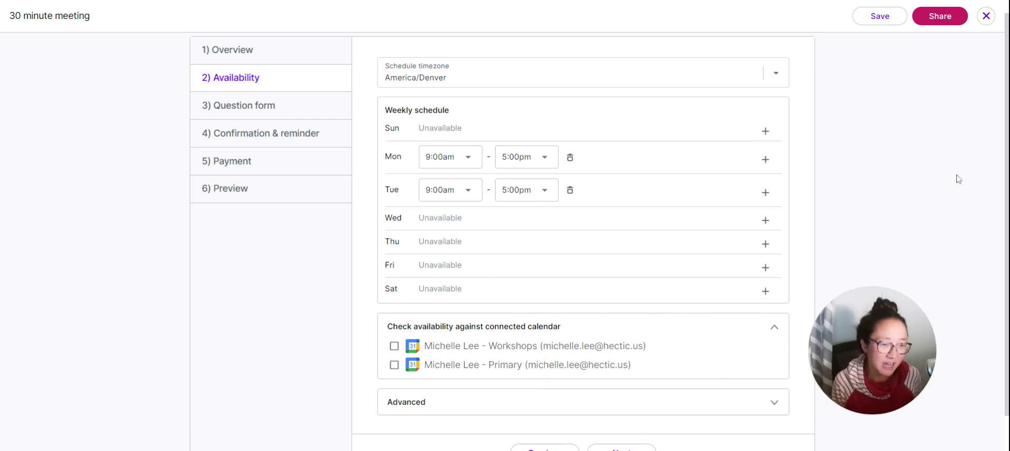
scroll(926, 178, "up", 1)
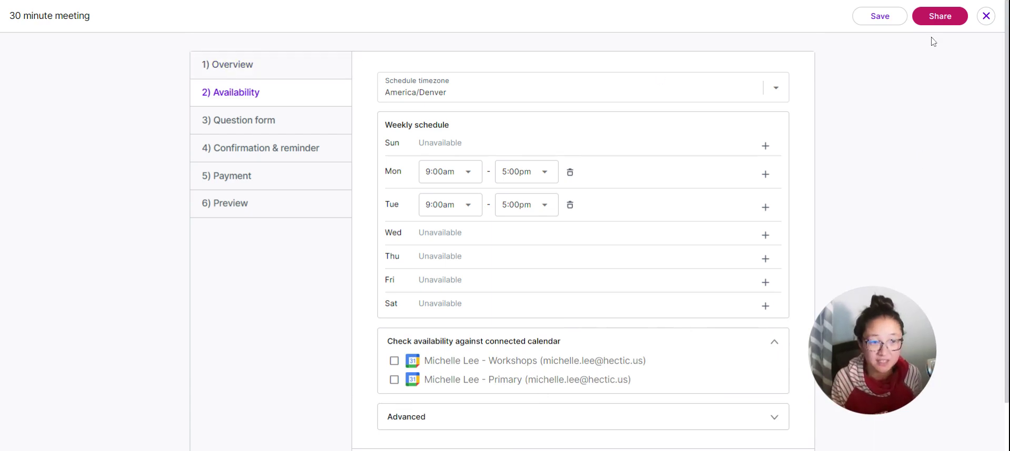
left_click(986, 16)
left_click(80, 442)
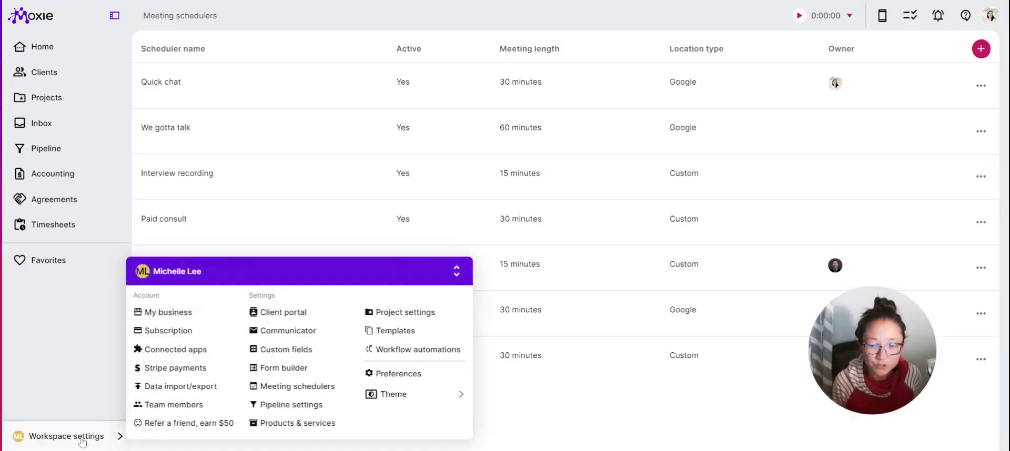
Go to Templates and scroll through the saved email templates.
left_click(386, 331)
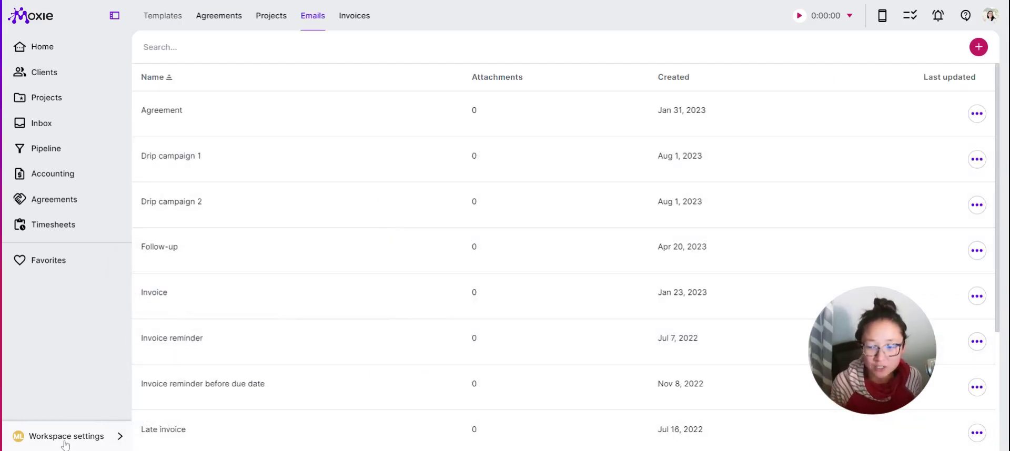
left_click(103, 441)
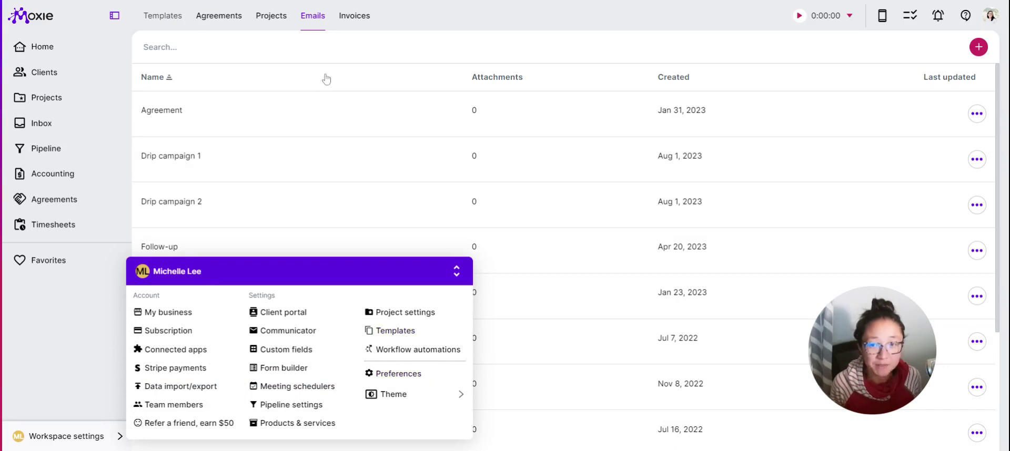
left_click(502, 23)
scroll(376, 368, "down", 5)
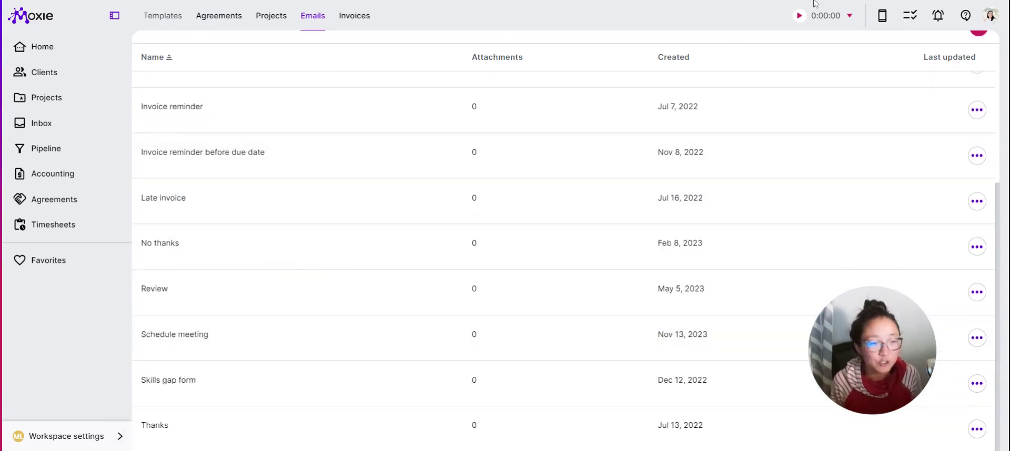
scroll(976, 73, "up", 5)
Start a new email template 'Meeting set up' with subject 'We can't wait to meet you'.
left_click(978, 47)
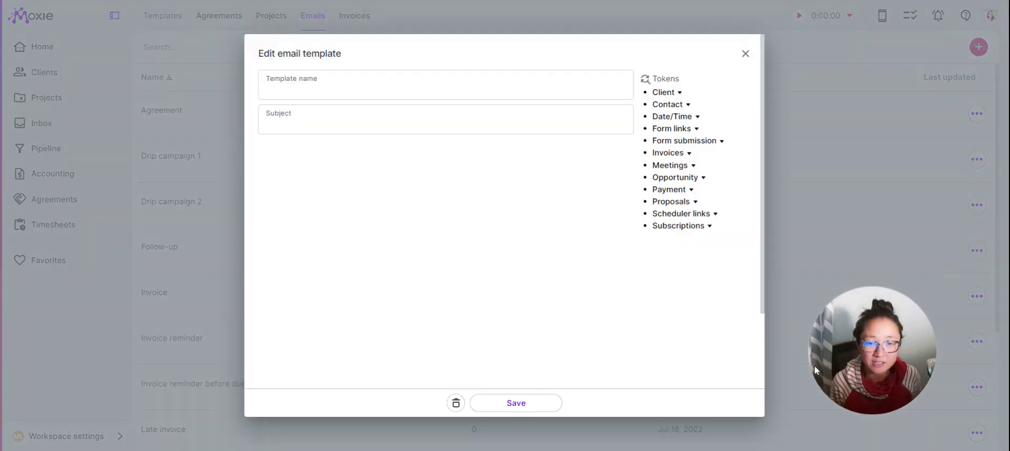
type("Meetin")
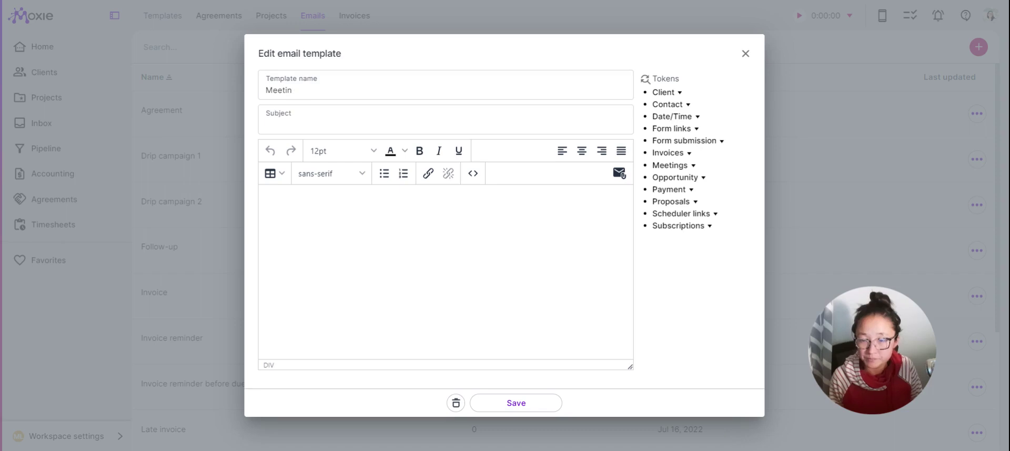
type("g set up")
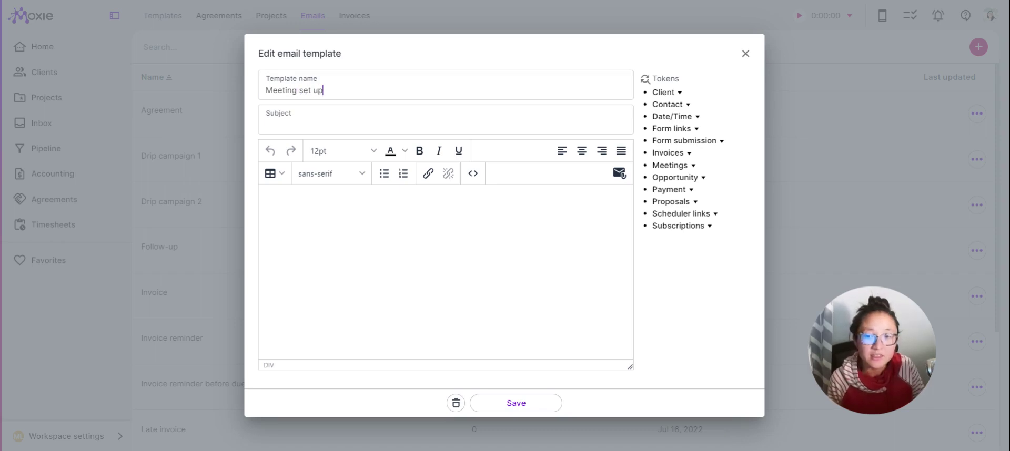
key("Tab")
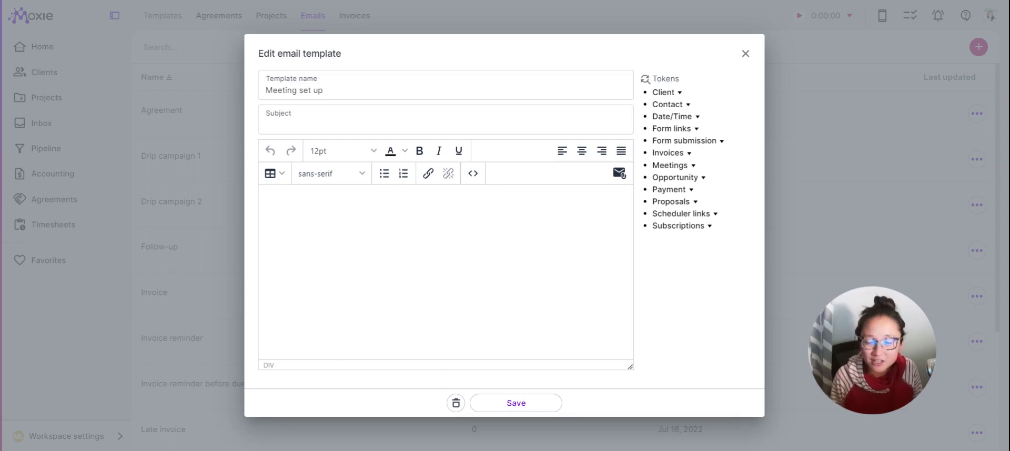
type("We can't wait ")
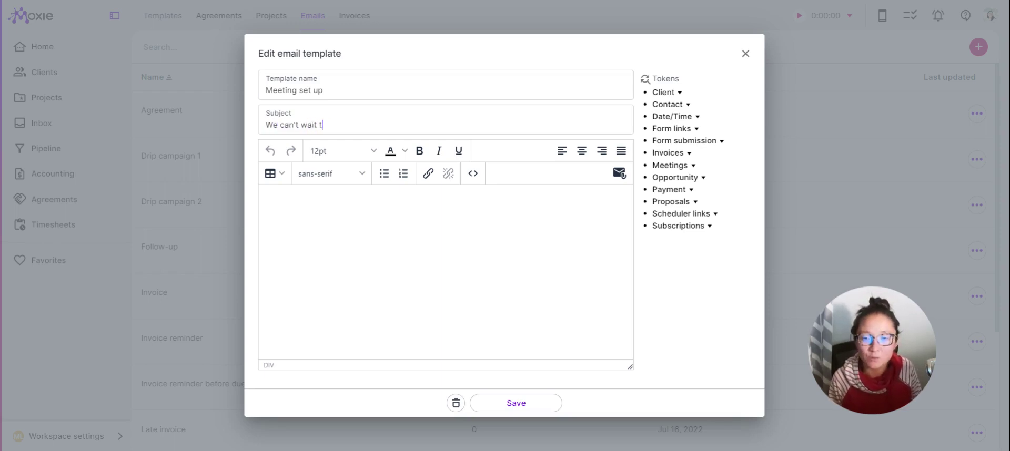
type("to meet you!")
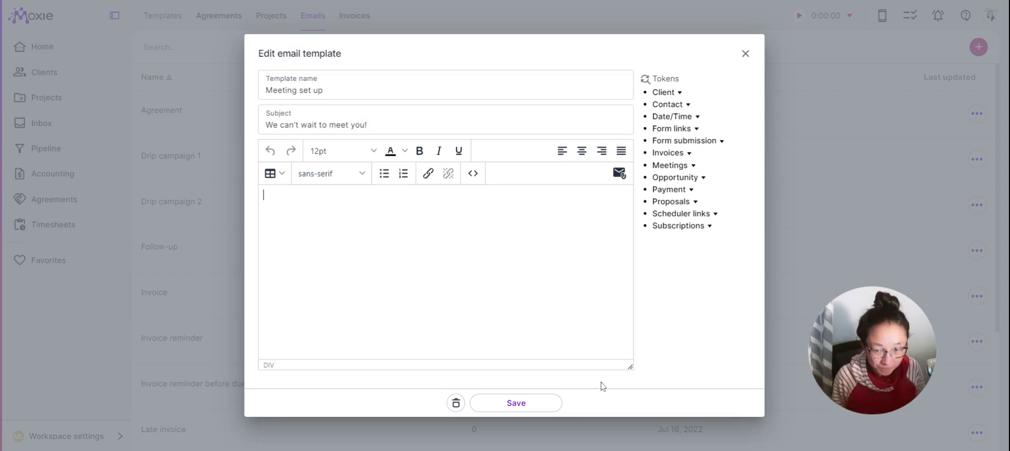
type("Hi")
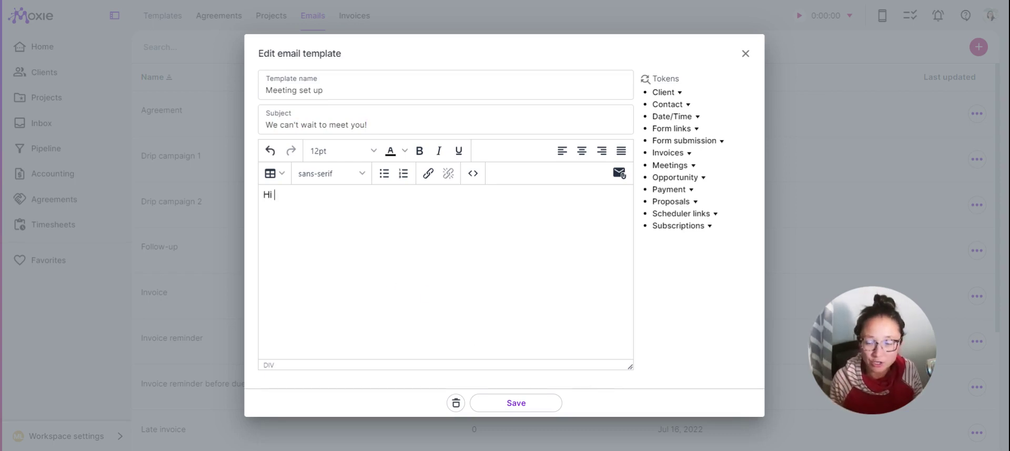
type("to meet you!")
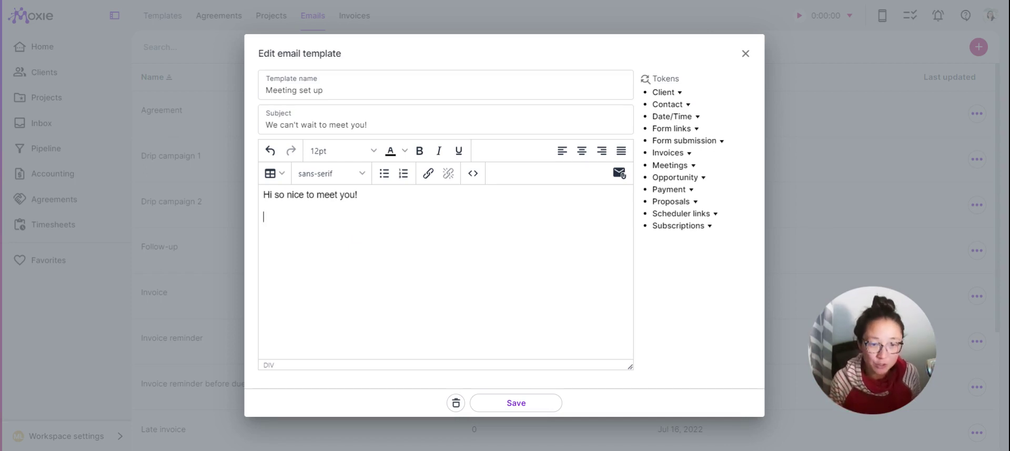
Greet with the Form submission First name token and add 'Schedule with me here'.
left_click(718, 141)
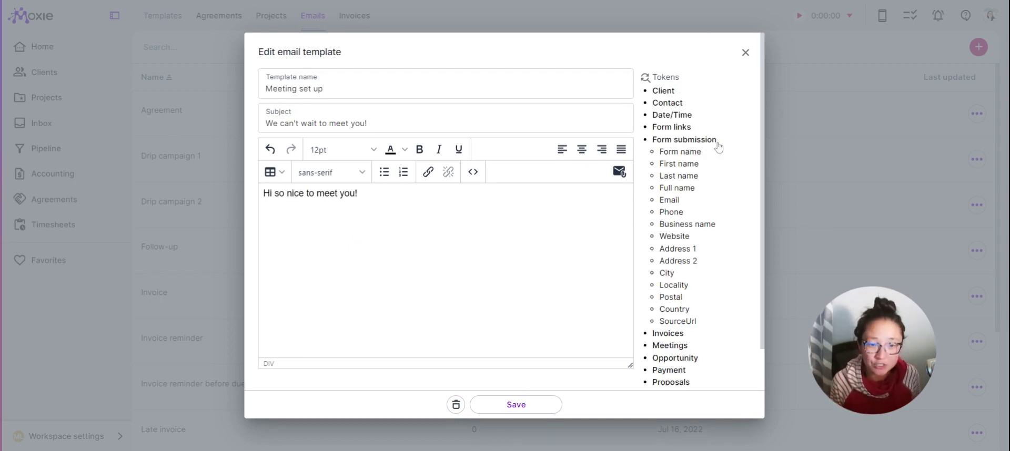
left_click(686, 167)
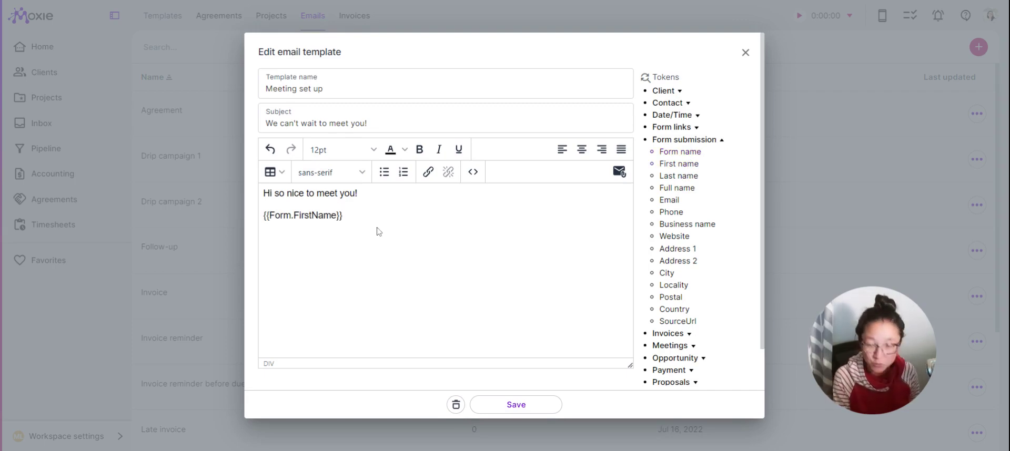
key("BackSpace")
key("BackSpace")
key("BackSpace")
key("BackSpace")
key("BackSpace")
key("BackSpace")
key("BackSpace")
key("BackSpace")
key("BackSpace")
key("BackSpace")
key("BackSpace")
key("BackSpace")
key("BackSpace")
key("BackSpace")
key("BackSpace")
key("BackSpace")
key("BackSpace")
key("BackSpace")
key("BackSpace")
key("BackSpace")
key("BackSpace")
key("BackSpace")
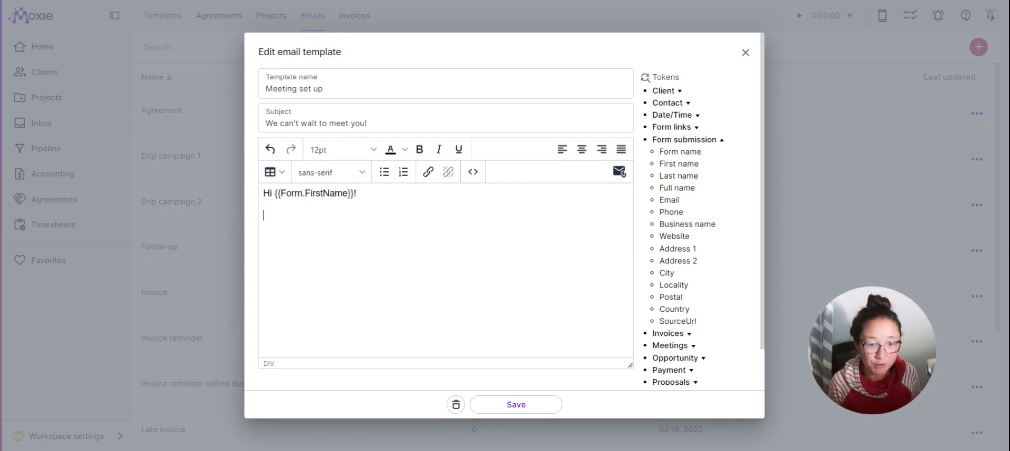
left_click(723, 140)
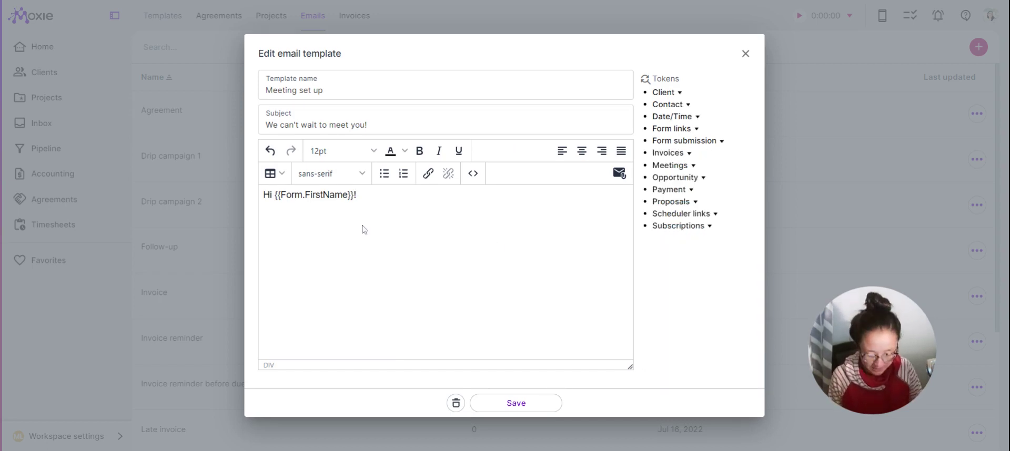
type("meet! Shced")
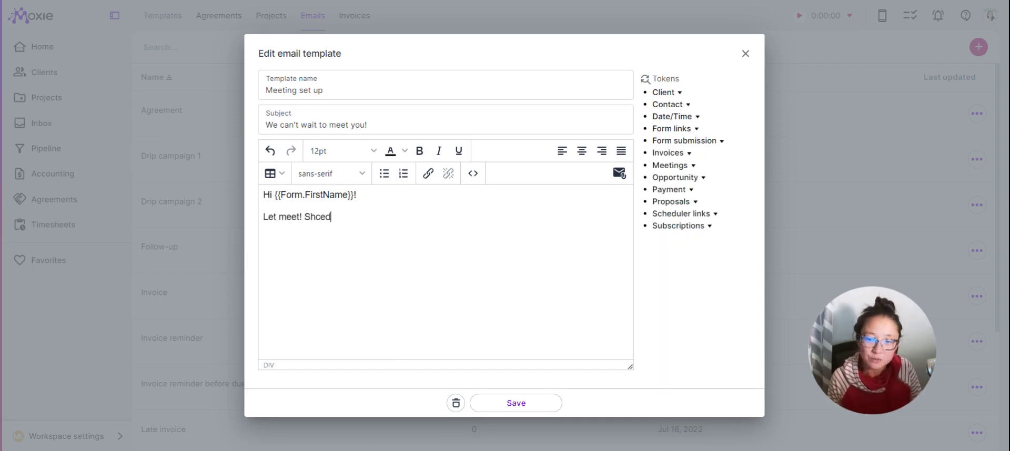
key("BackSpace")
key("BackSpace")
type("chedule with me here")
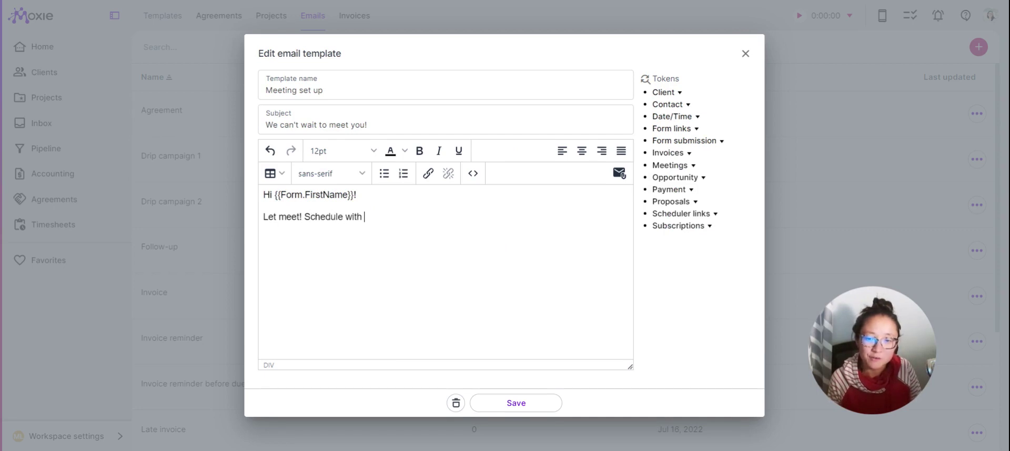
key("shift+Left")
key("shift+Left")
key("shift+Left")
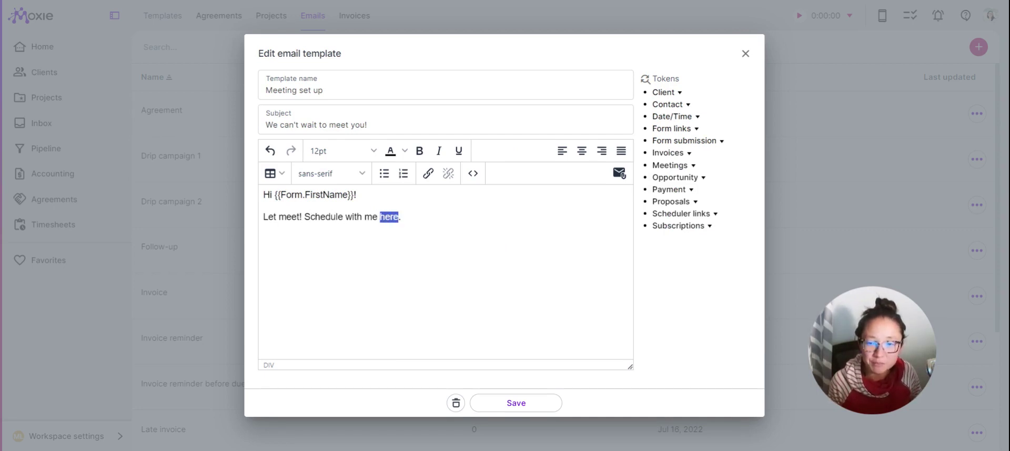
left_click(458, 250)
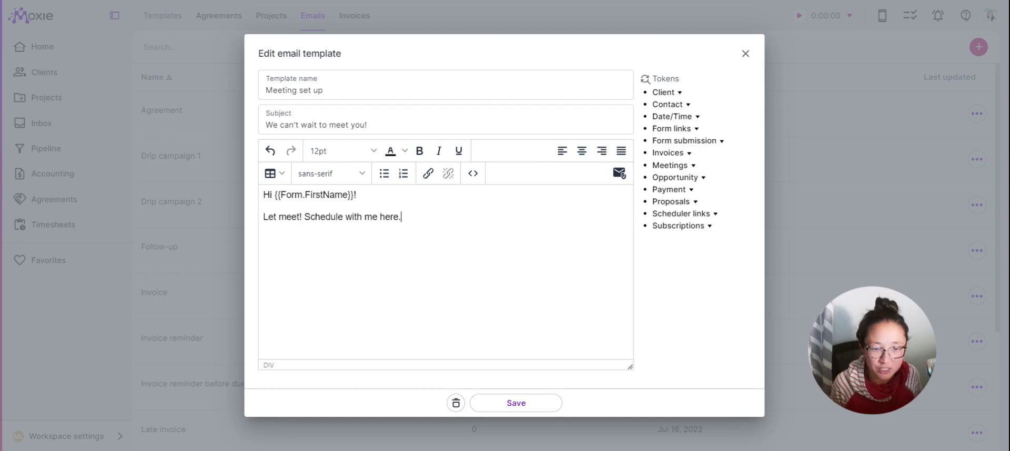
Link the word 'here' to the 30 minute meeting scheduler token and save the template.
left_click(713, 214)
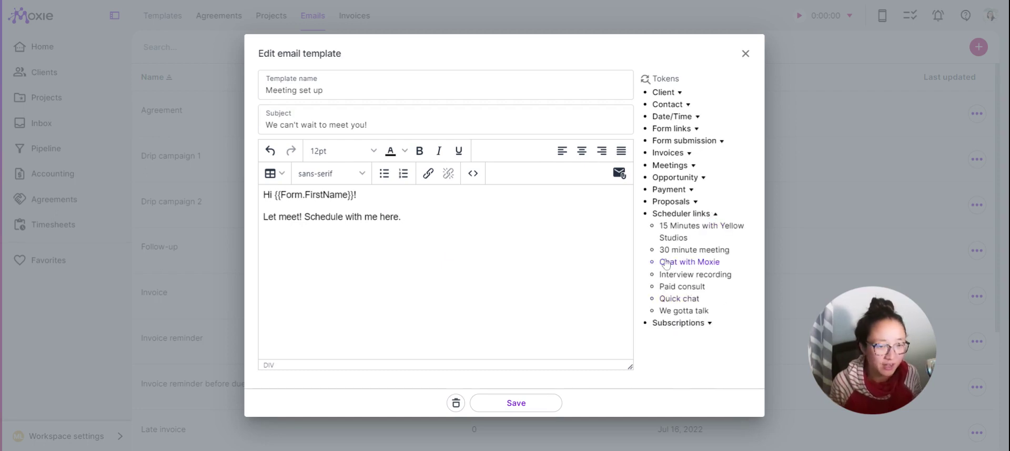
left_click(694, 250)
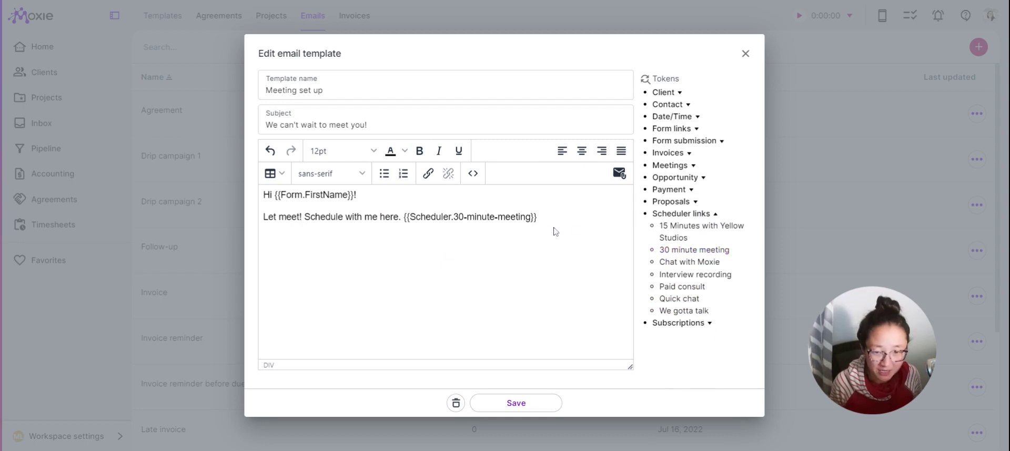
left_click_drag(537, 217, 406, 227)
key("ctrl+c")
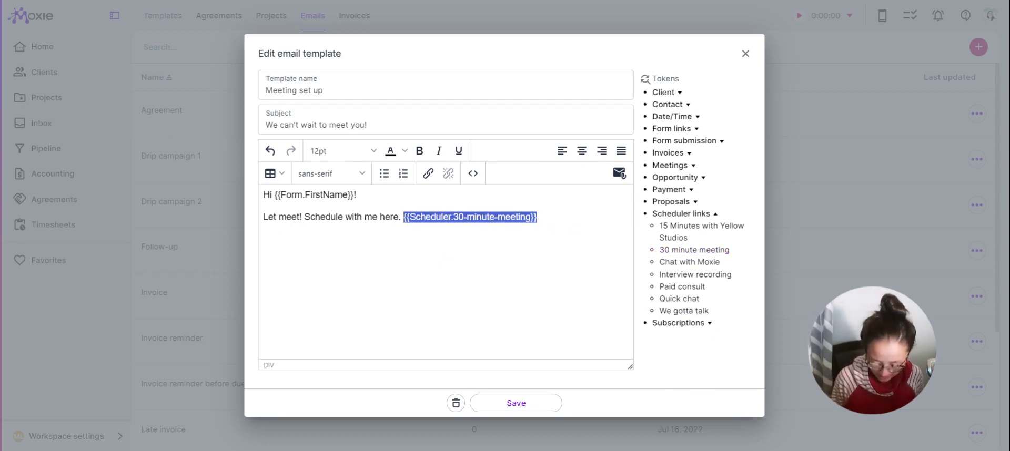
key("BackSpace")
key("shift+Left")
key("shift+Left")
key("shift+Left")
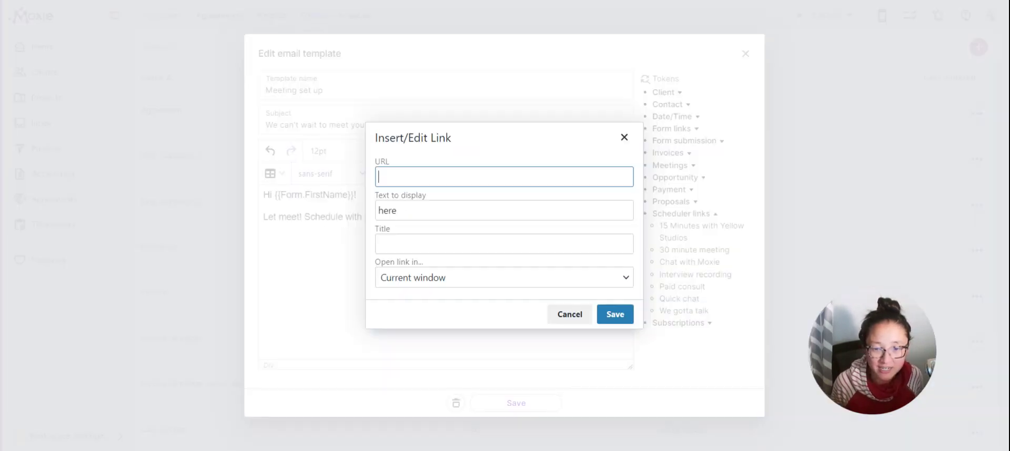
left_click(427, 174)
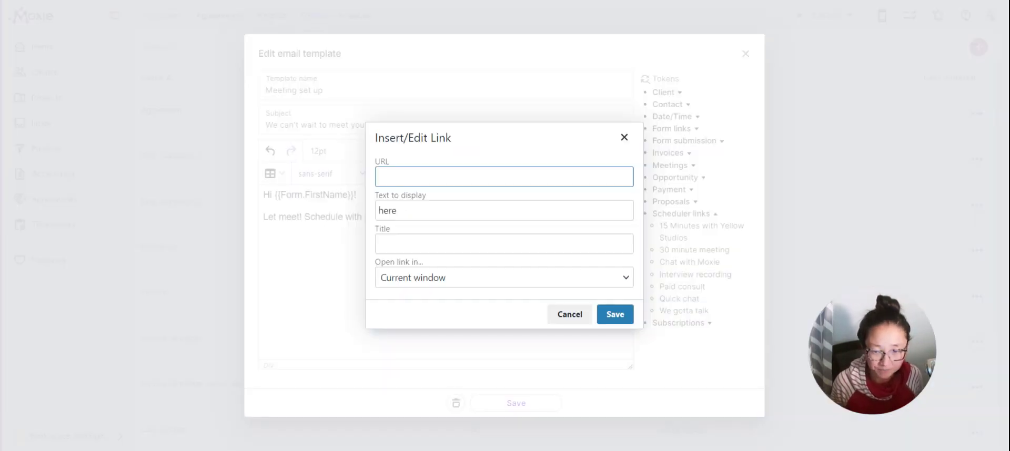
key("ctrl+v")
left_click(615, 314)
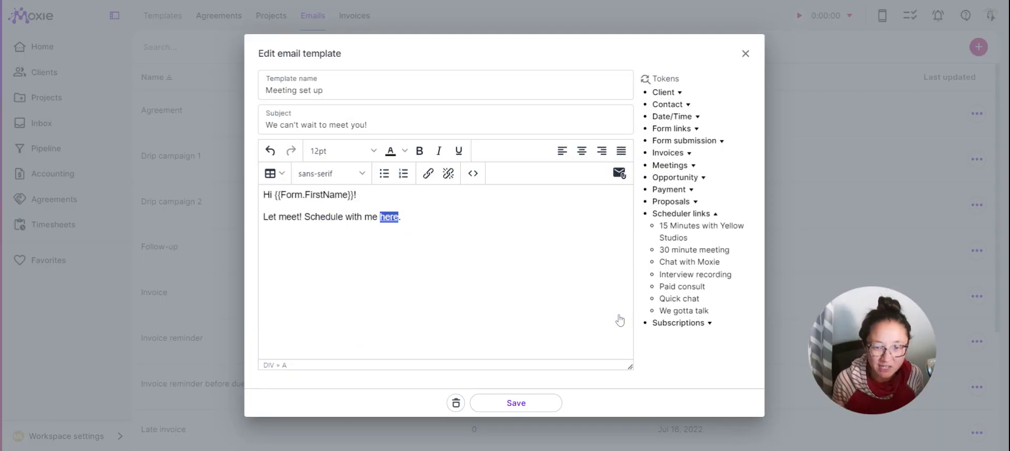
left_click(605, 311)
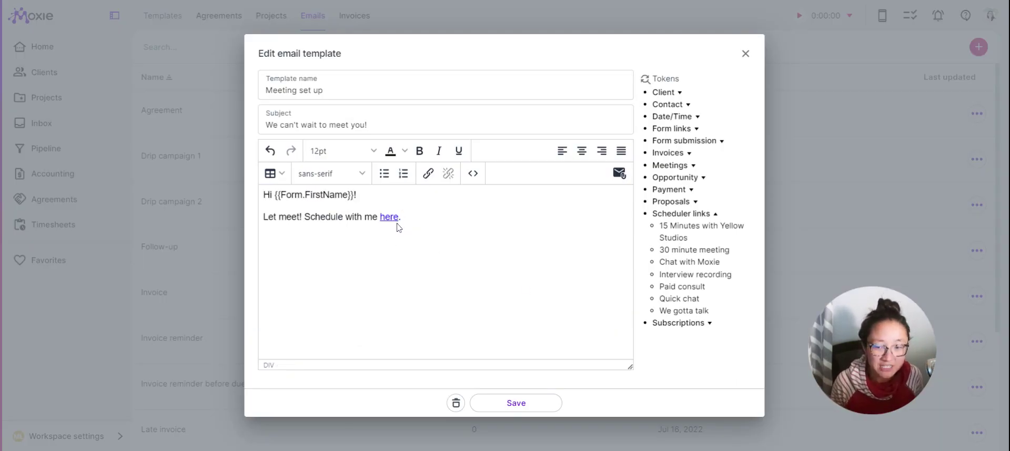
left_click(536, 401)
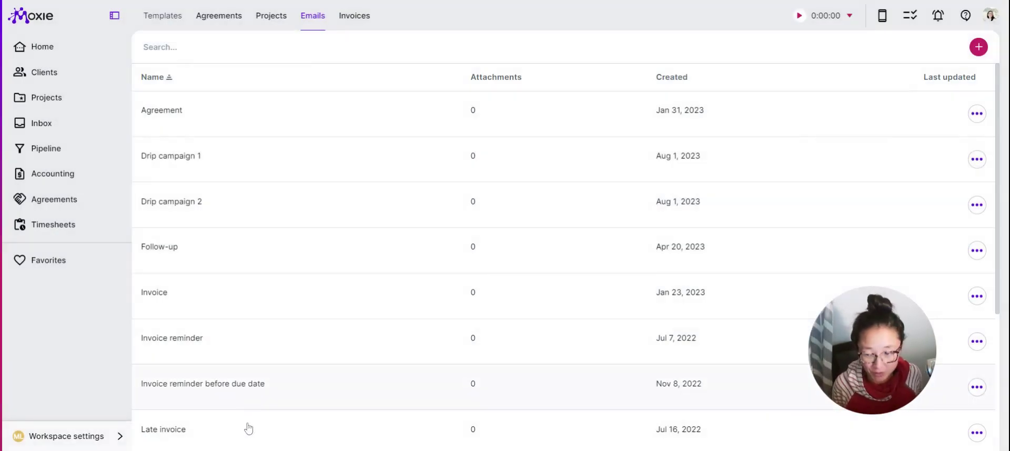
Create a workflow automation named Simple triggered by the Inquiry pipeline stage.
left_click(76, 440)
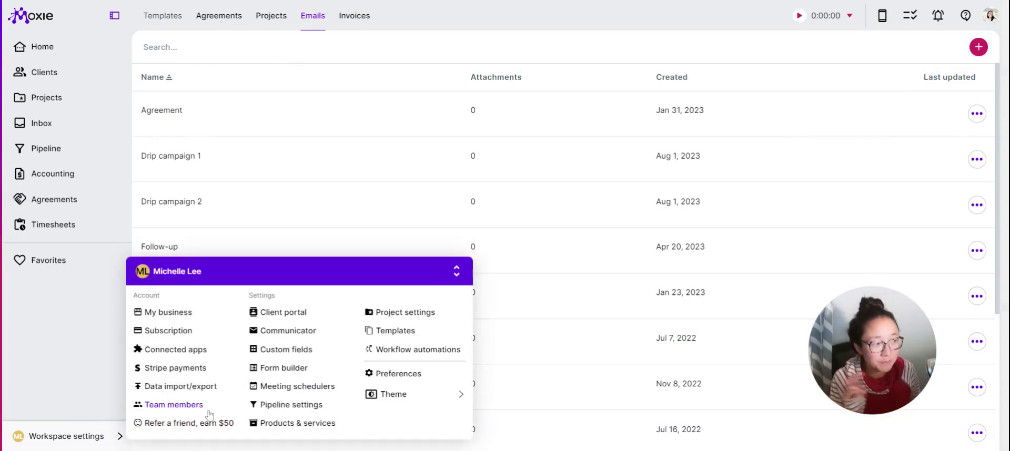
left_click(432, 357)
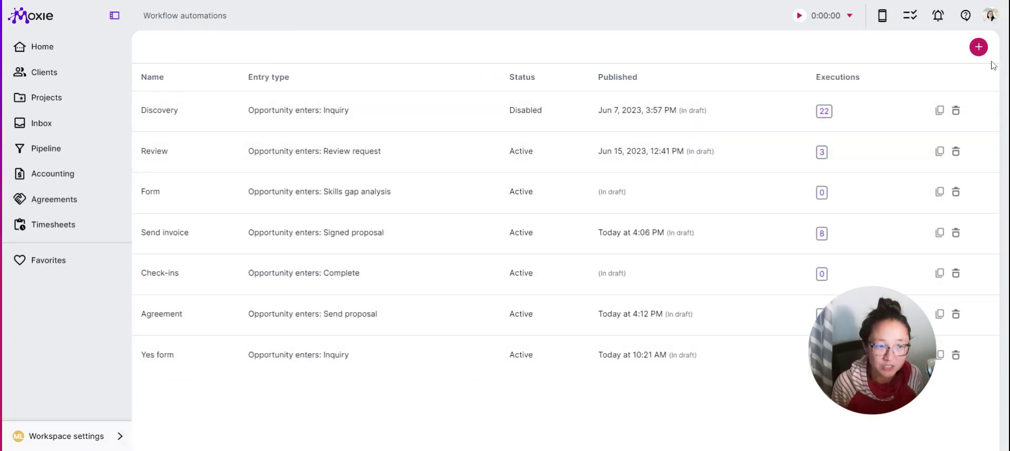
left_click(978, 47)
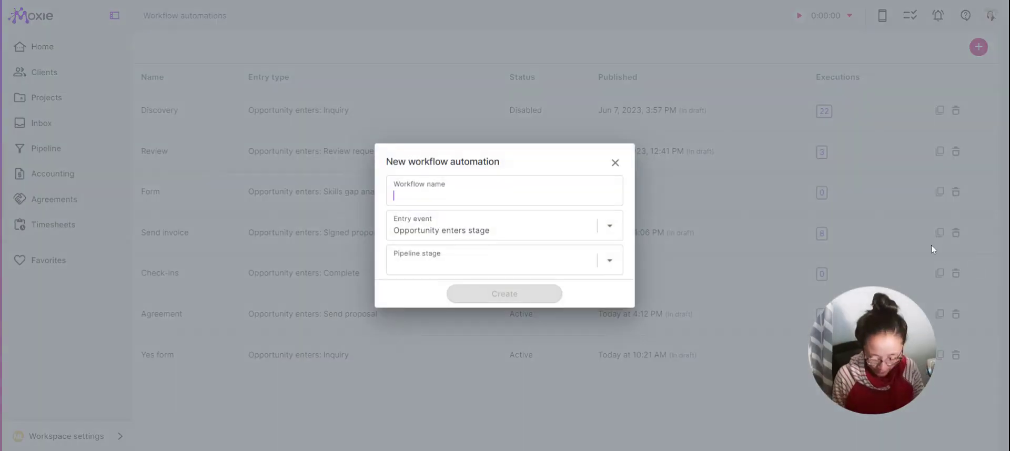
type("Simple")
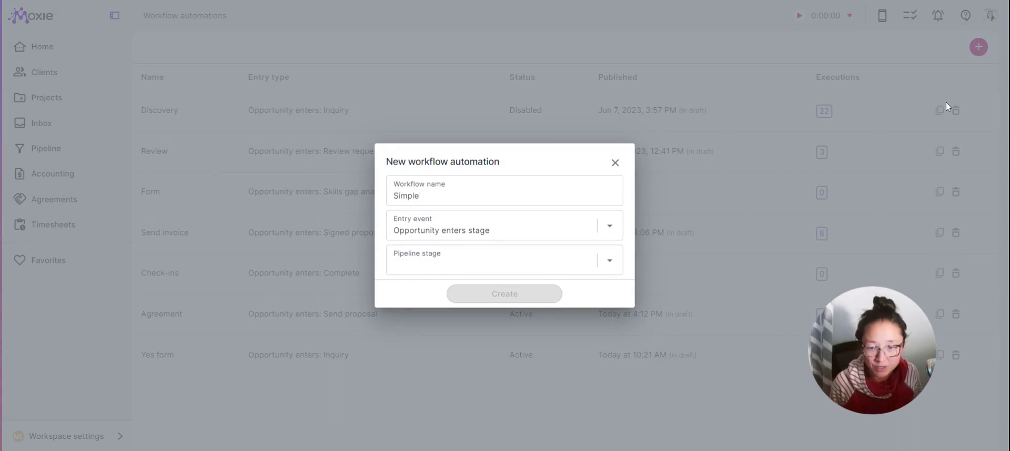
left_click(609, 262)
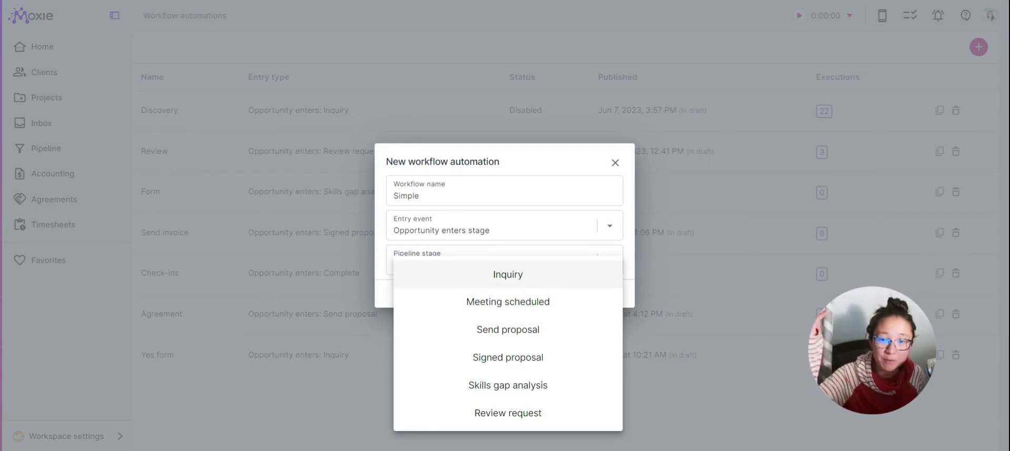
left_click(516, 279)
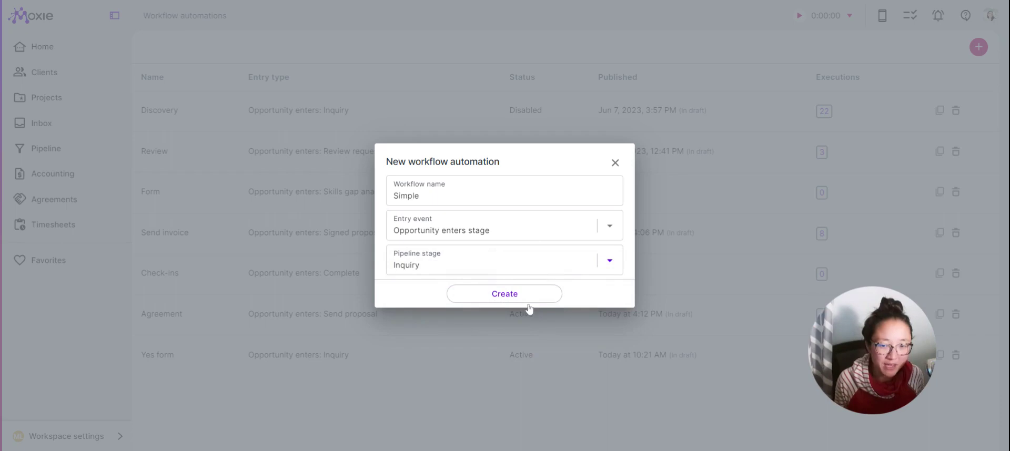
left_click(530, 301)
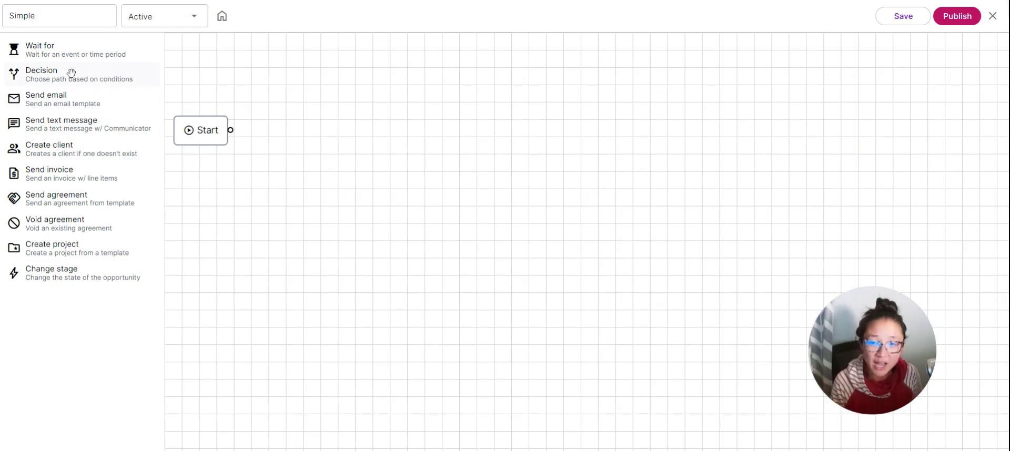
Place a decision step beside Start and label it Qualified.
left_click_drag(71, 72, 381, 153)
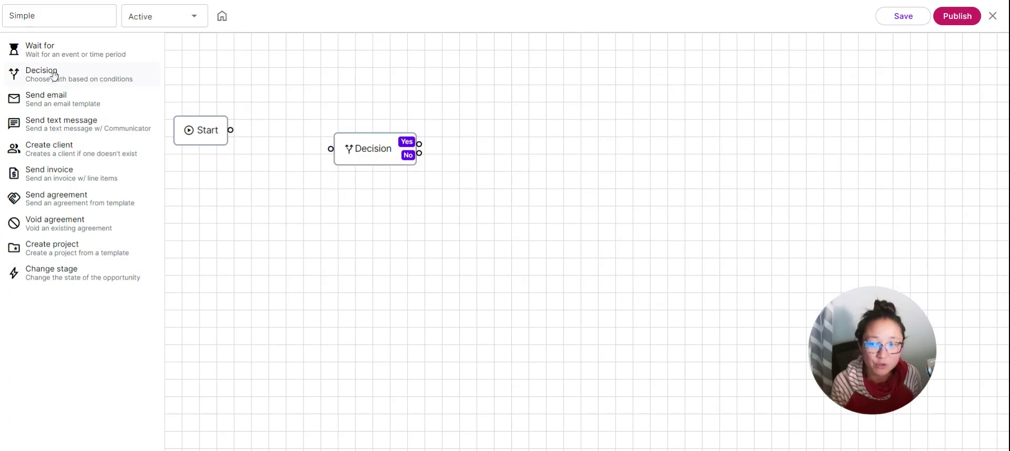
left_click(386, 156)
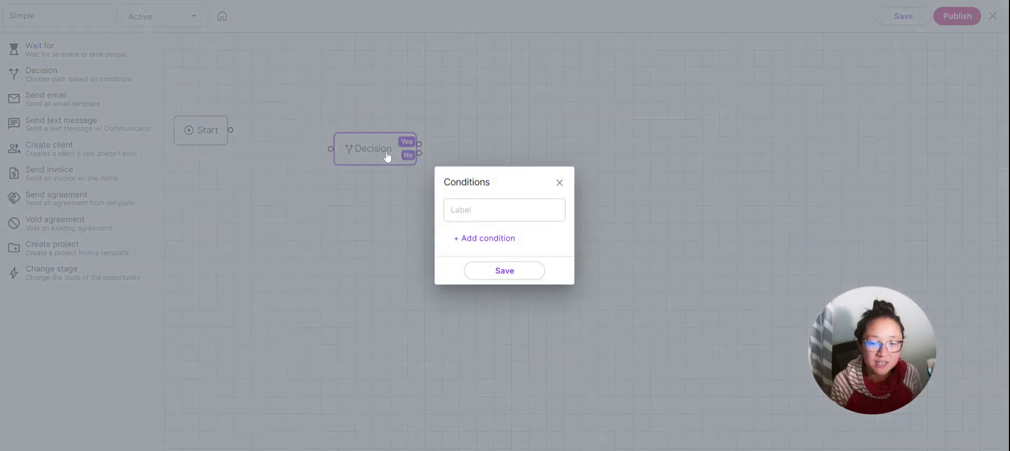
left_click(504, 210)
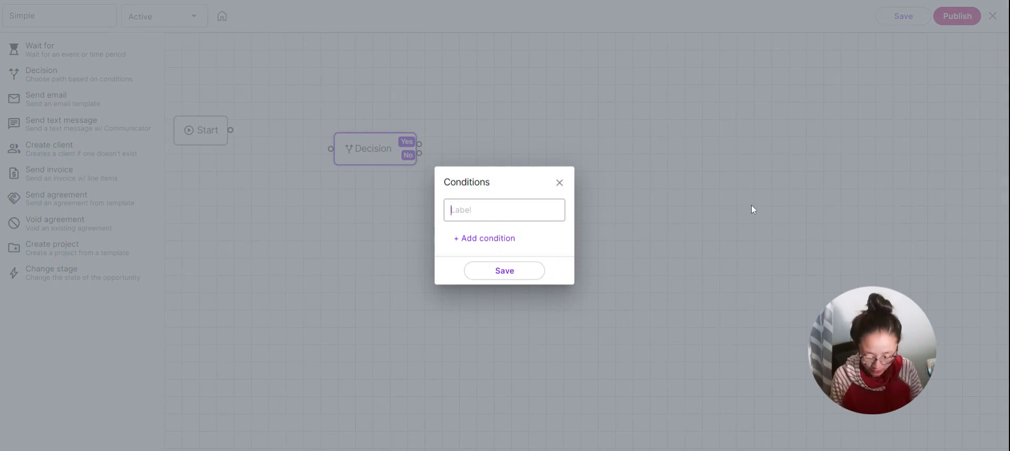
type("Qualified")
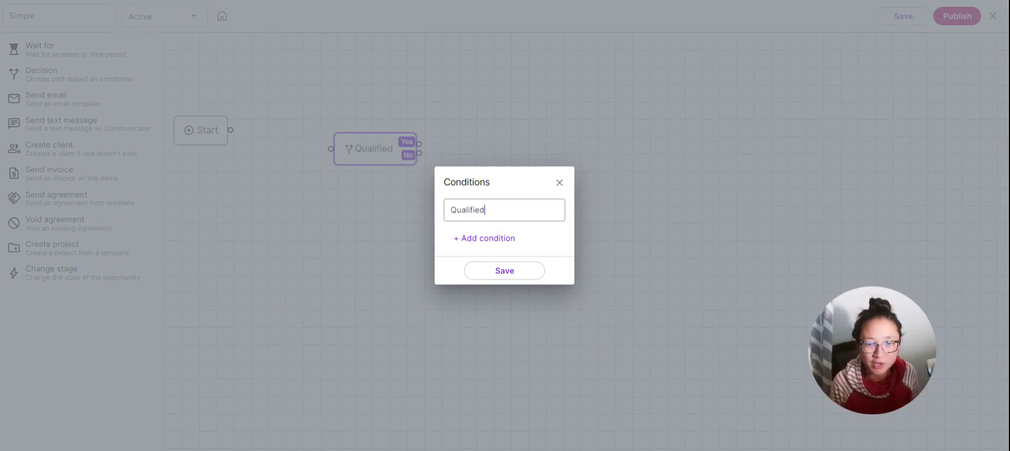
Add a Form answers condition on the Budget field with the value $5000.
left_click(483, 241)
left_click(537, 234)
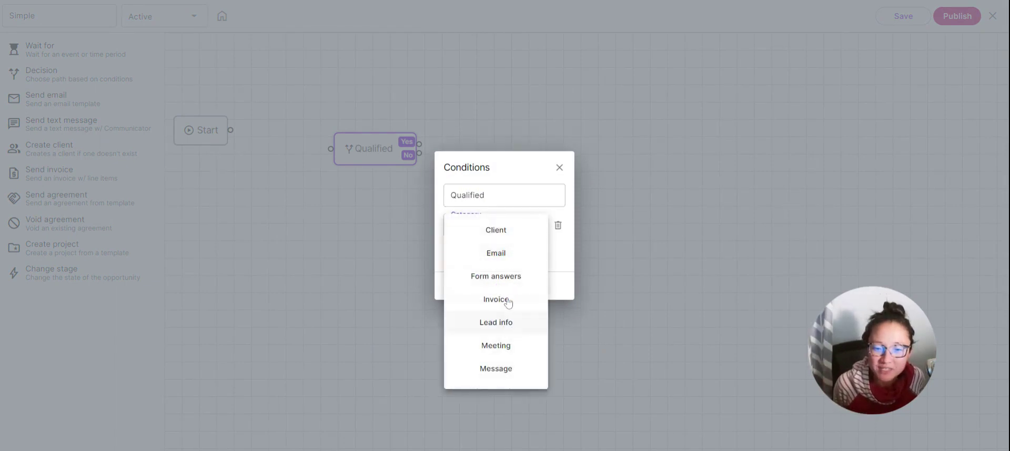
left_click(496, 276)
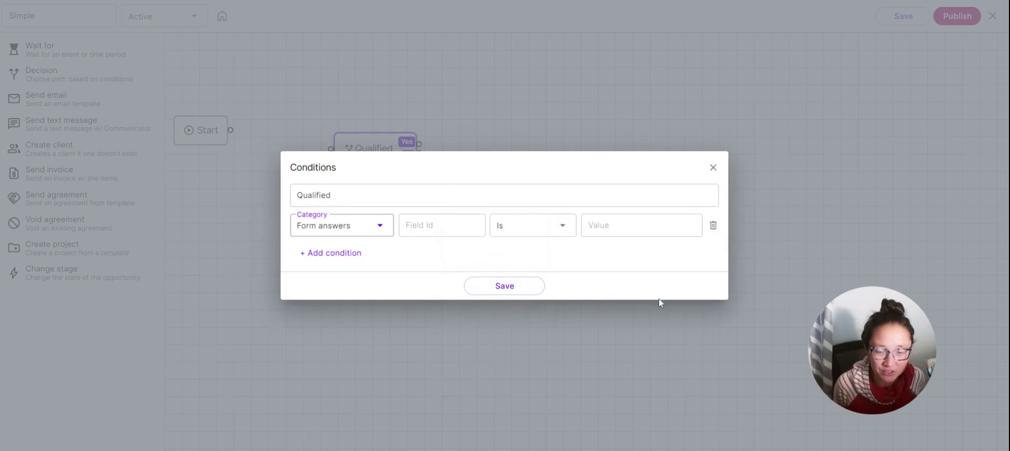
left_click(439, 225)
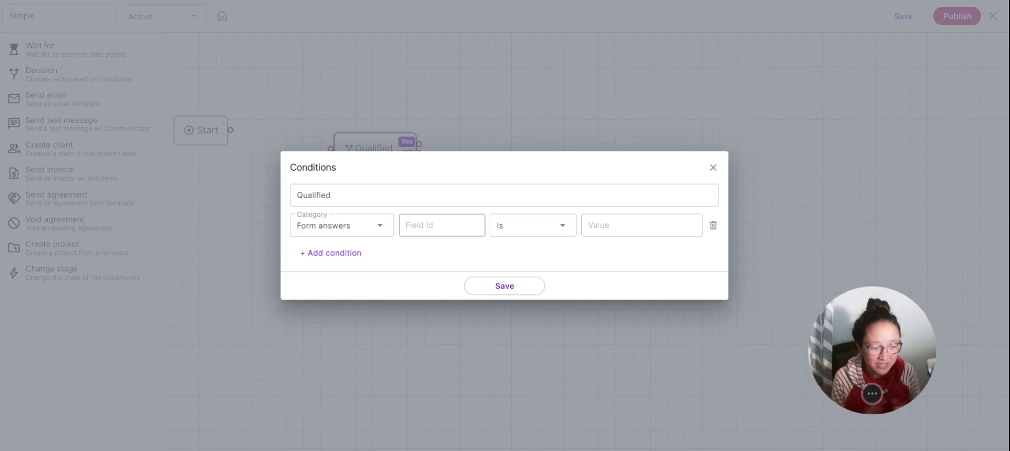
type("Budget")
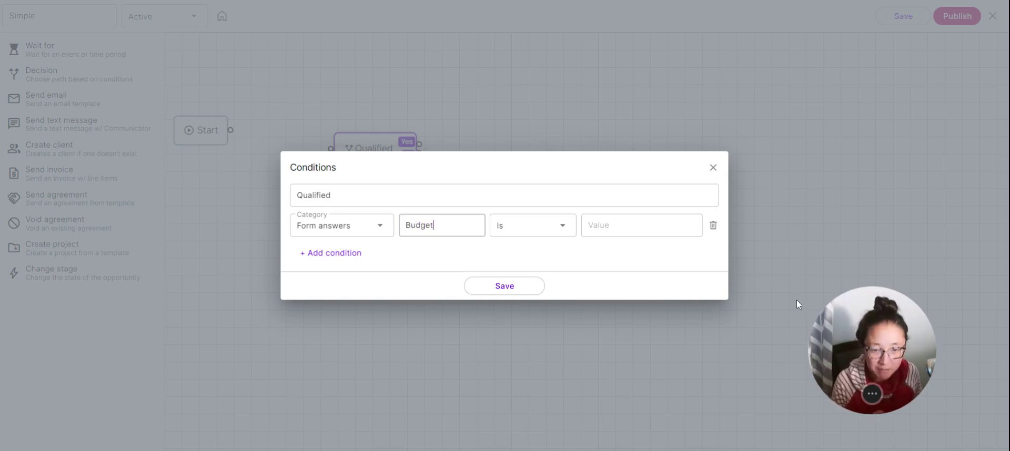
left_click(599, 226)
type("5")
key("BackSpace")
type("5000")
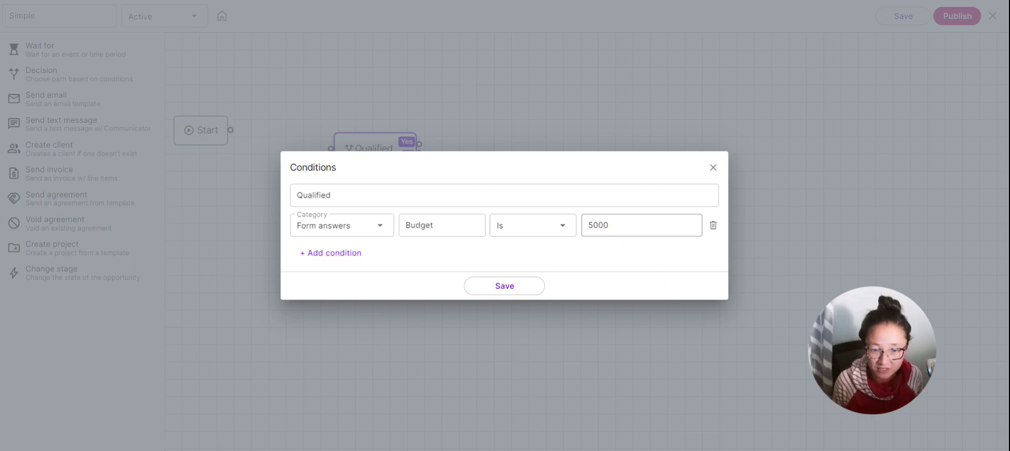
key("Left")
type("$")
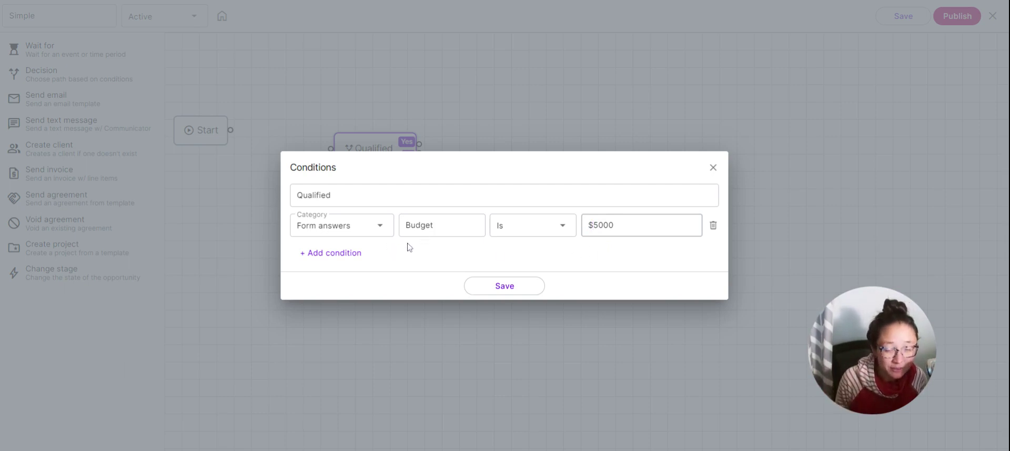
Set the Budget condition's operator to Greater than and save it.
left_click_drag(434, 226, 398, 232)
left_click(548, 247)
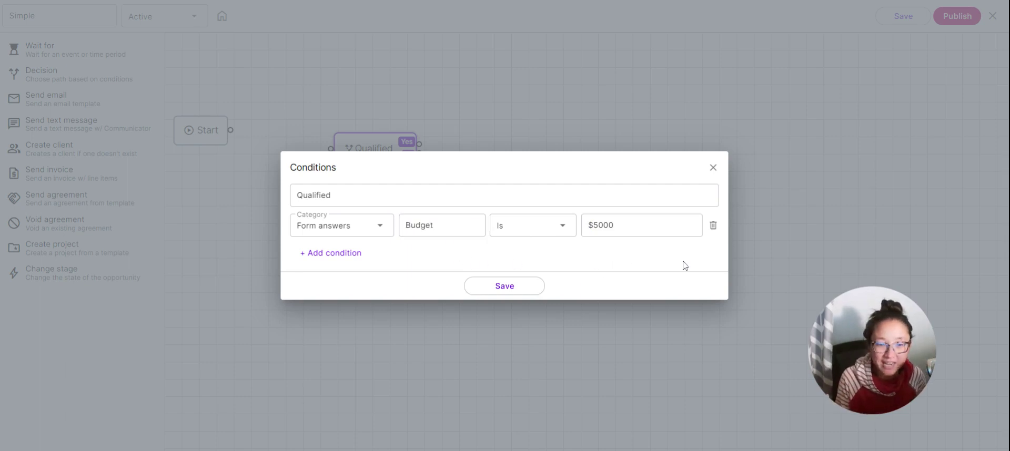
left_click(562, 226)
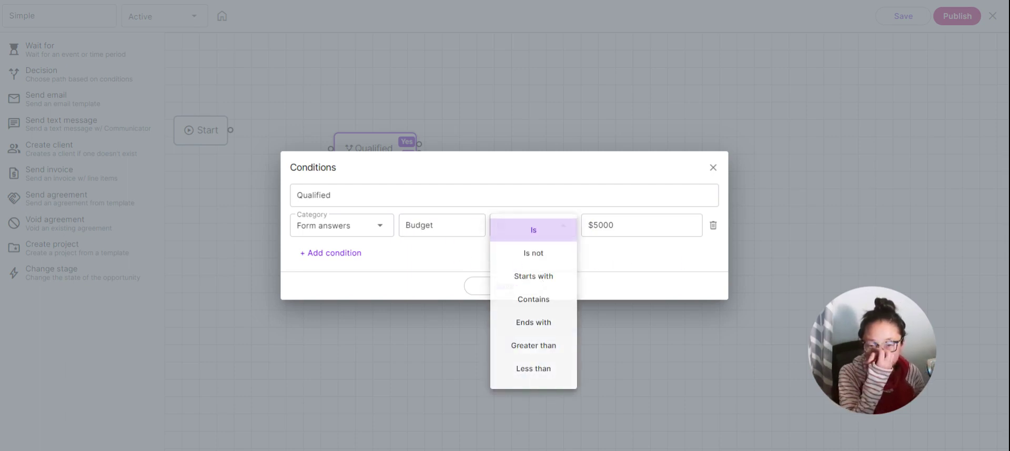
scroll(543, 338, "down", 2)
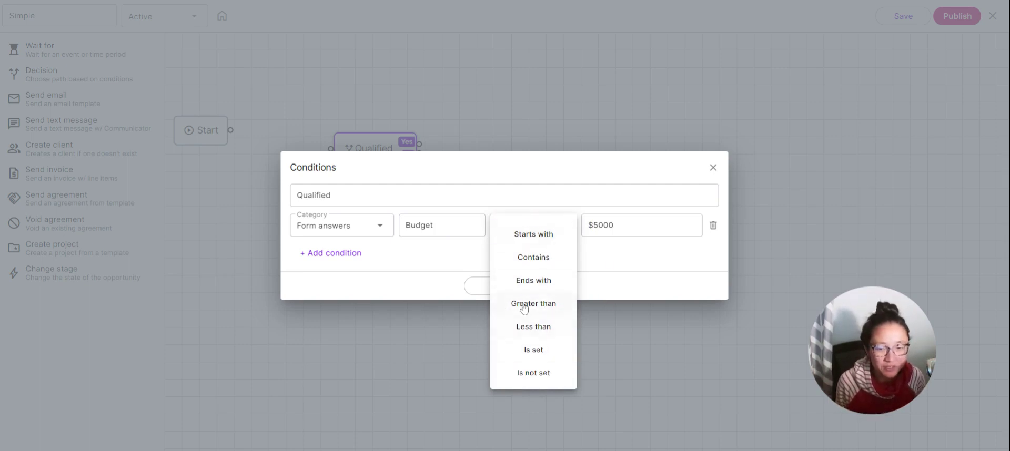
left_click(559, 303)
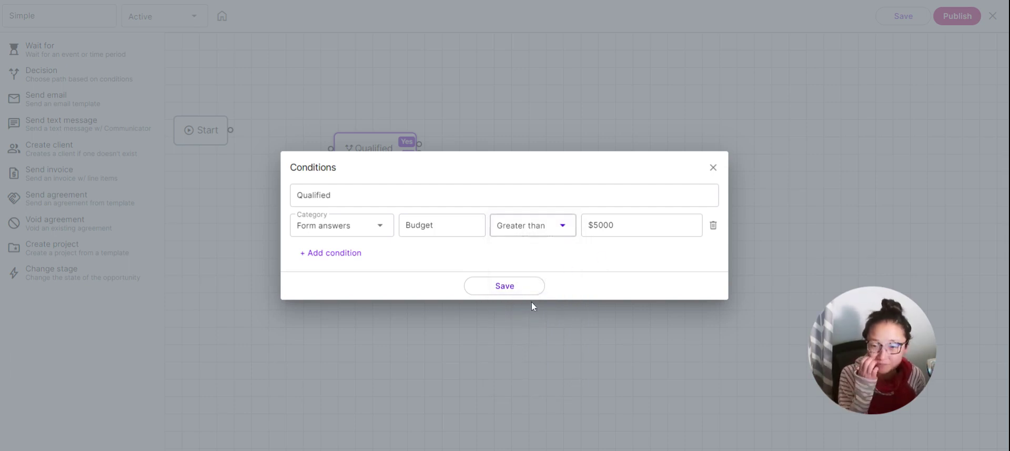
left_click(519, 285)
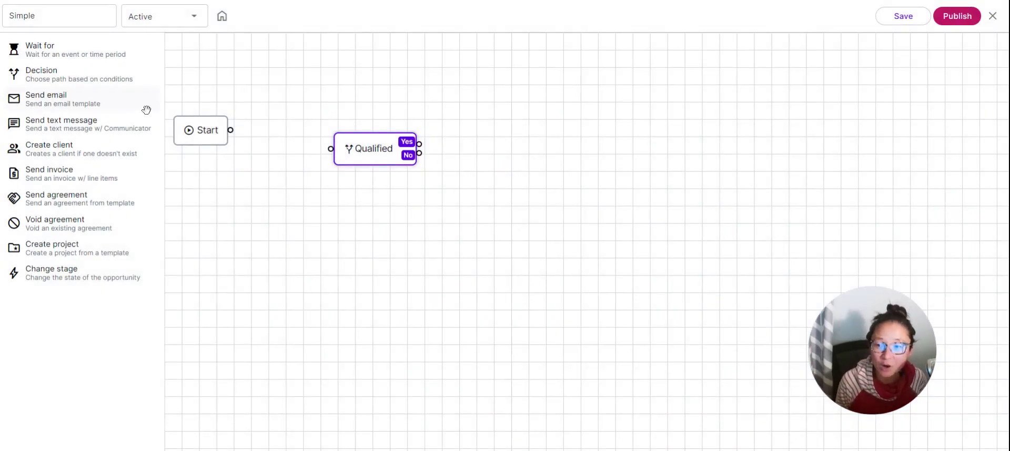
Add a Send email step on Qualified's Yes branch, addressed to {{Form.Email}}.
left_click(76, 100)
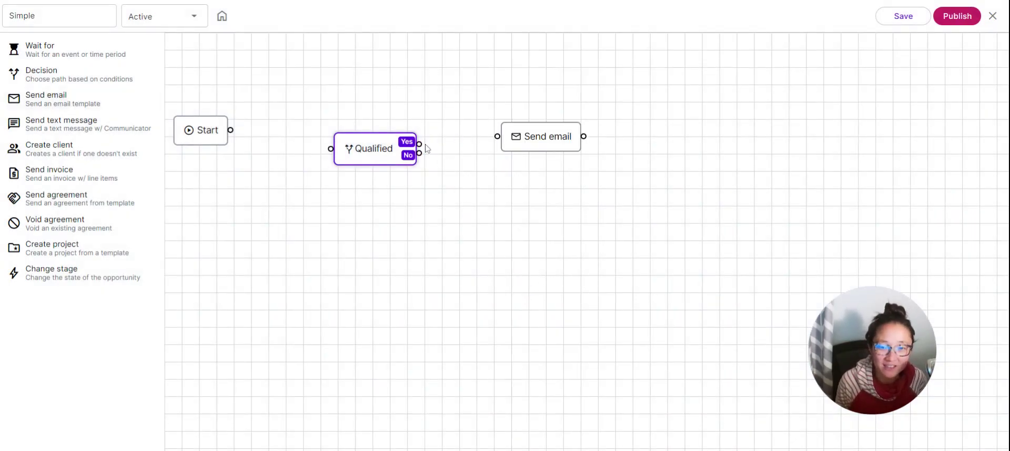
left_click_drag(419, 143, 498, 137)
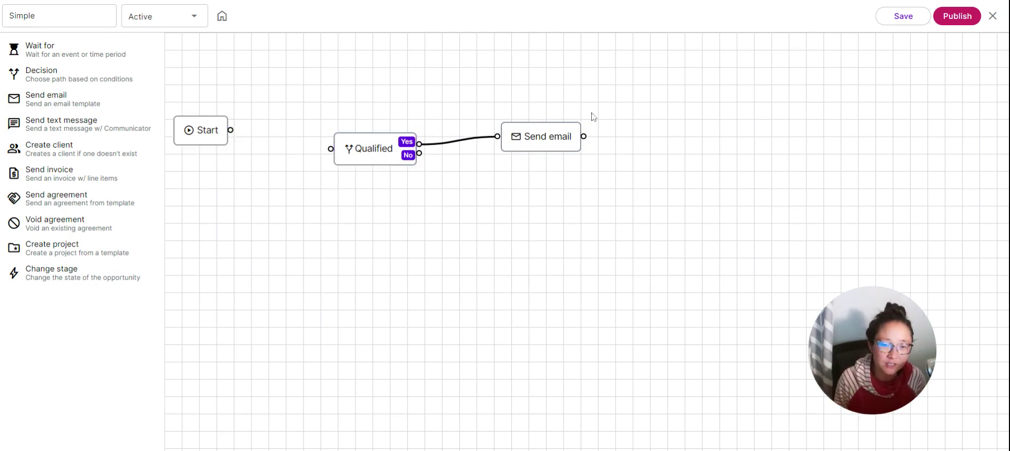
left_click(533, 142)
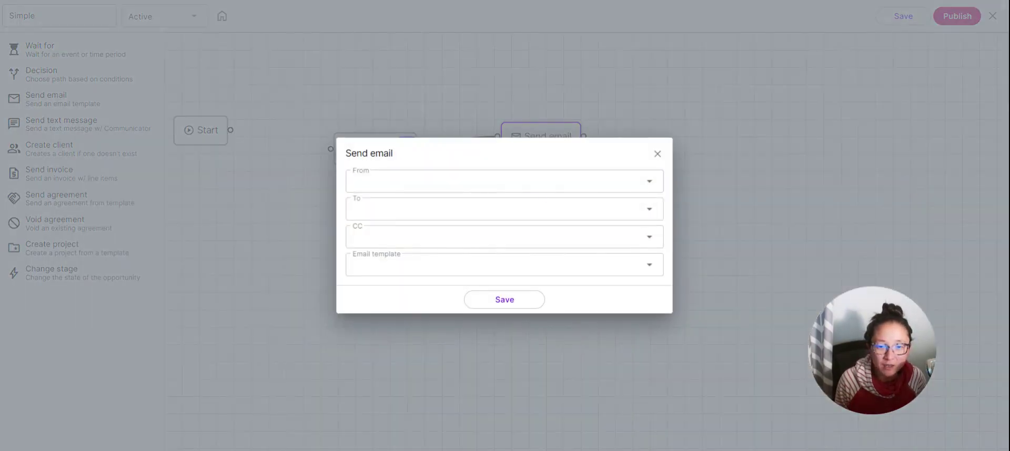
left_click(610, 181)
left_click(610, 217)
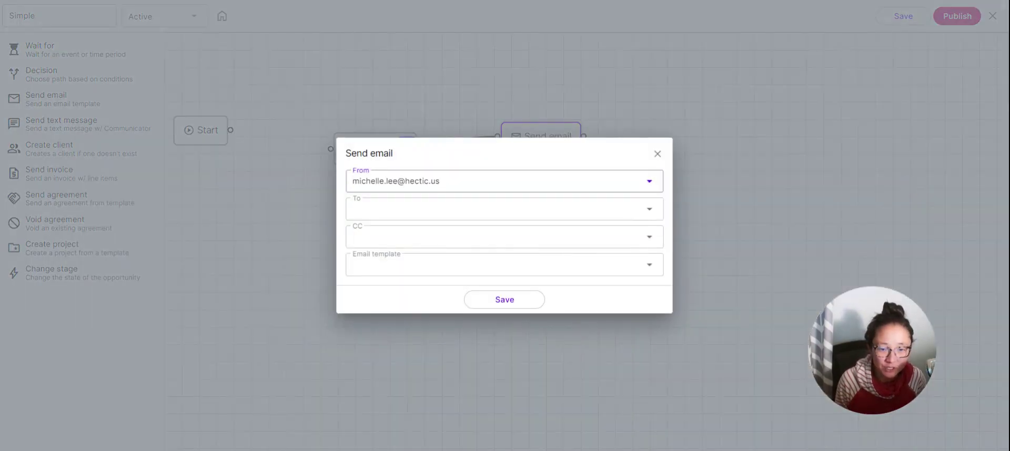
left_click(352, 209)
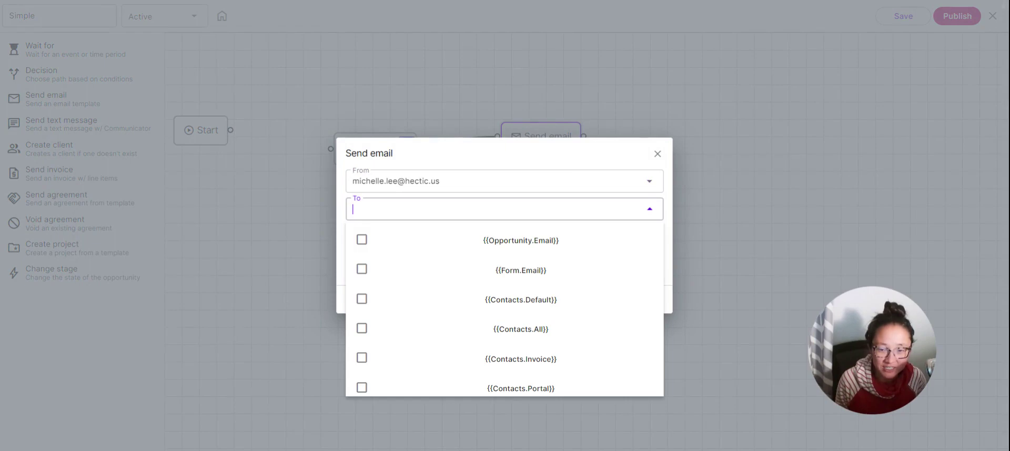
left_click(533, 277)
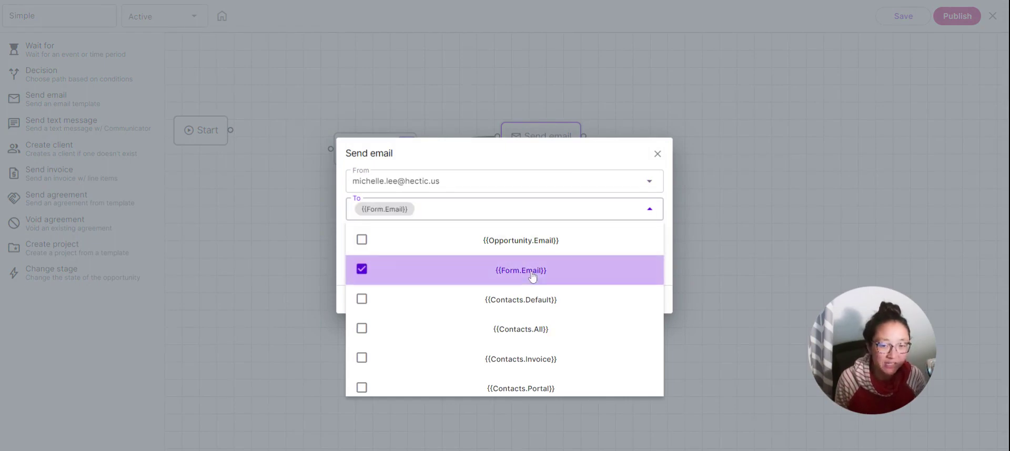
left_click(568, 158)
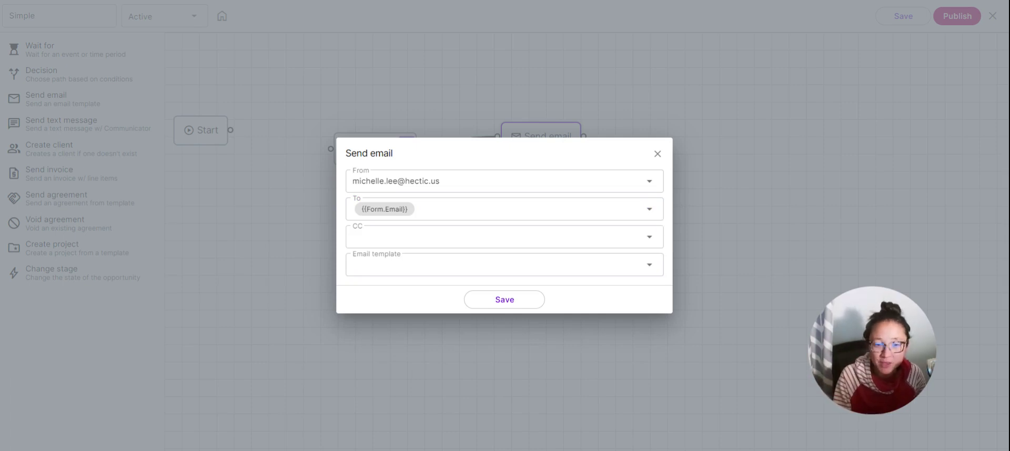
Use the Meeting set up template corrected to 'Let's meet!', then connect Start to Qualified.
left_click(352, 264)
scroll(571, 173, "down", 4)
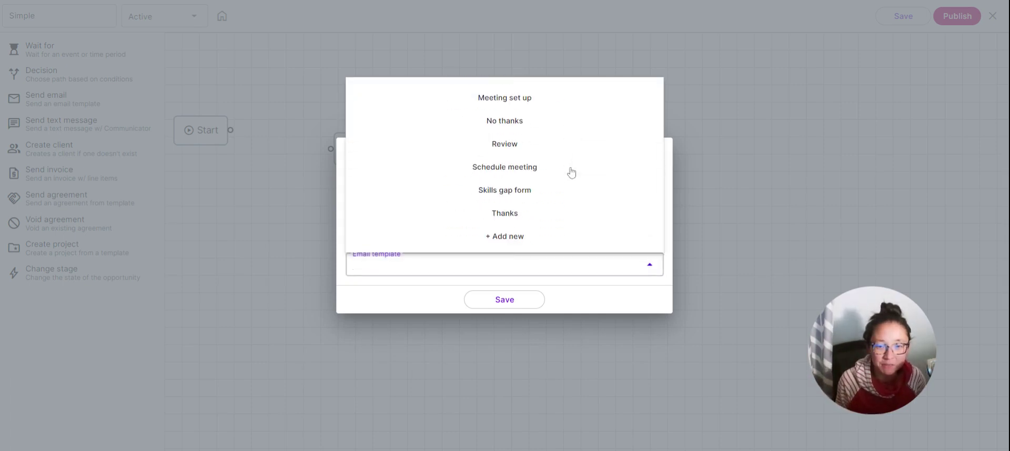
scroll(570, 172, "up", 2)
left_click(503, 152)
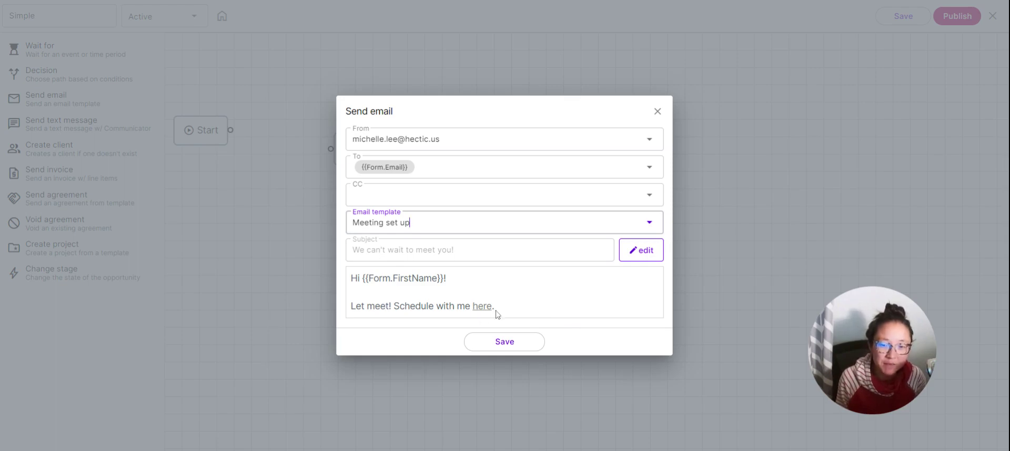
left_click(642, 257)
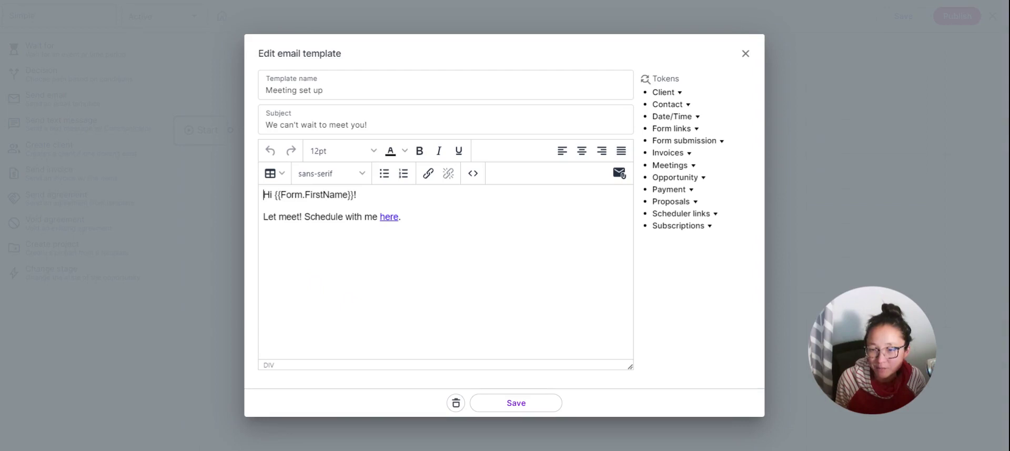
type("'s")
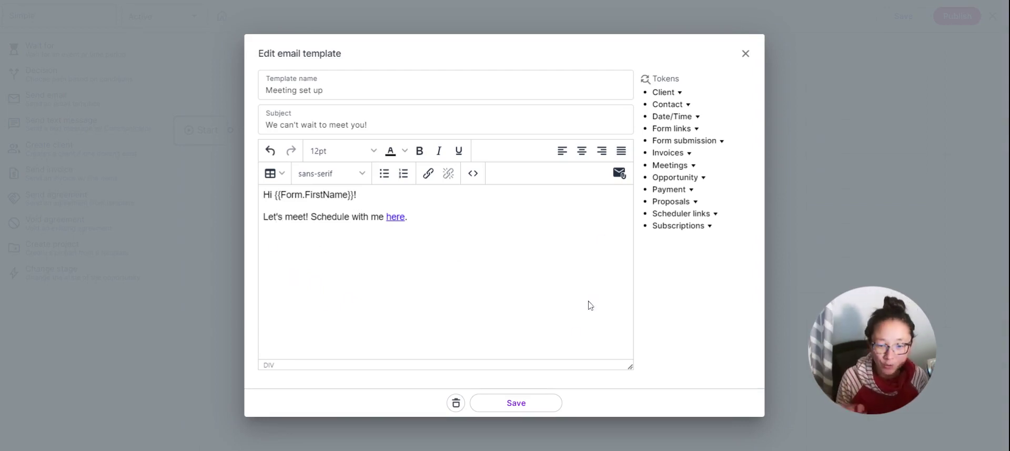
left_click(537, 403)
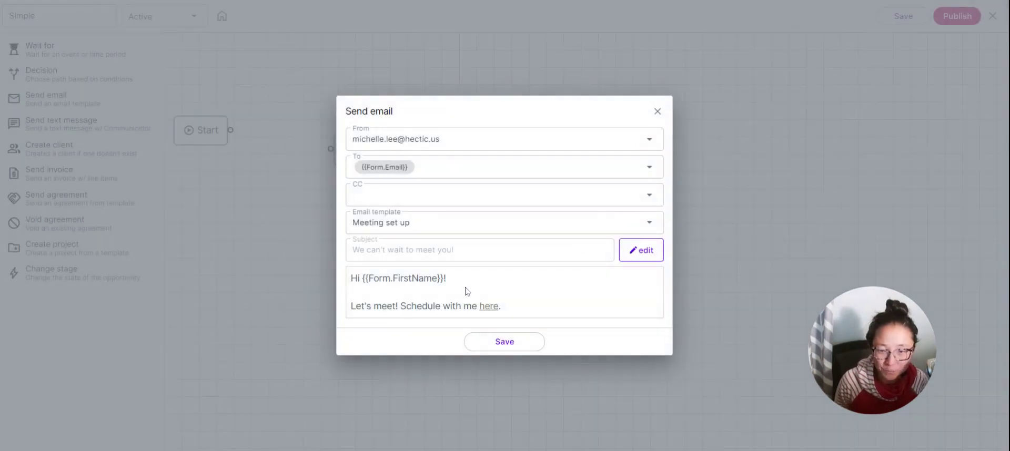
left_click(531, 342)
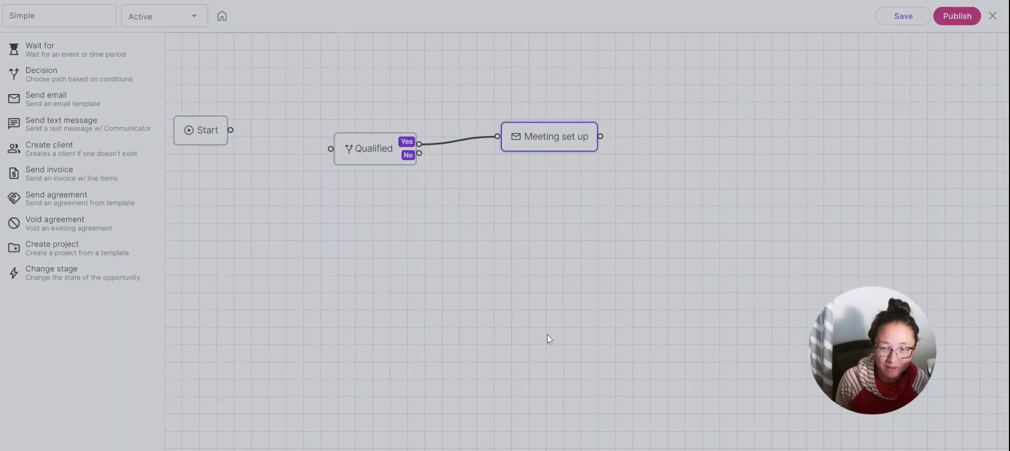
left_click_drag(230, 129, 330, 148)
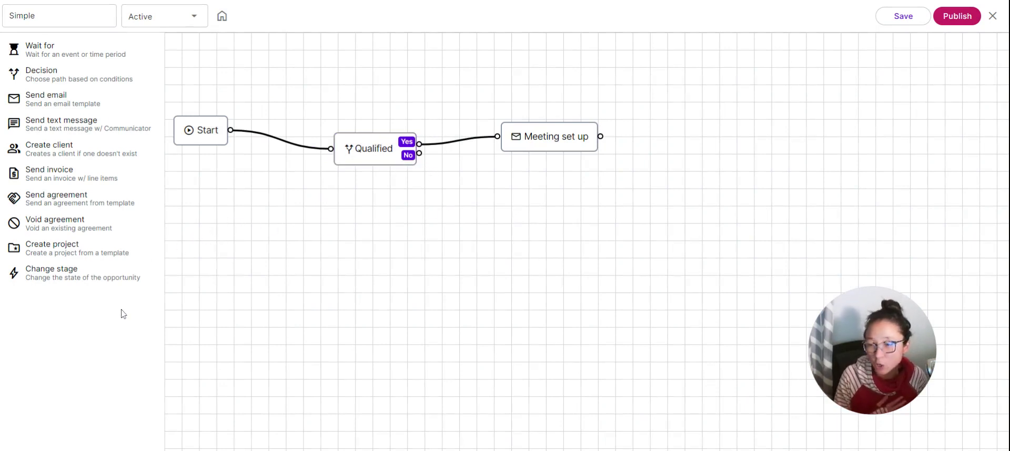
Add a Send email step with the sender address, {{Form.Email}} recipient and No thanks template.
left_click_drag(480, 190, 481, 191)
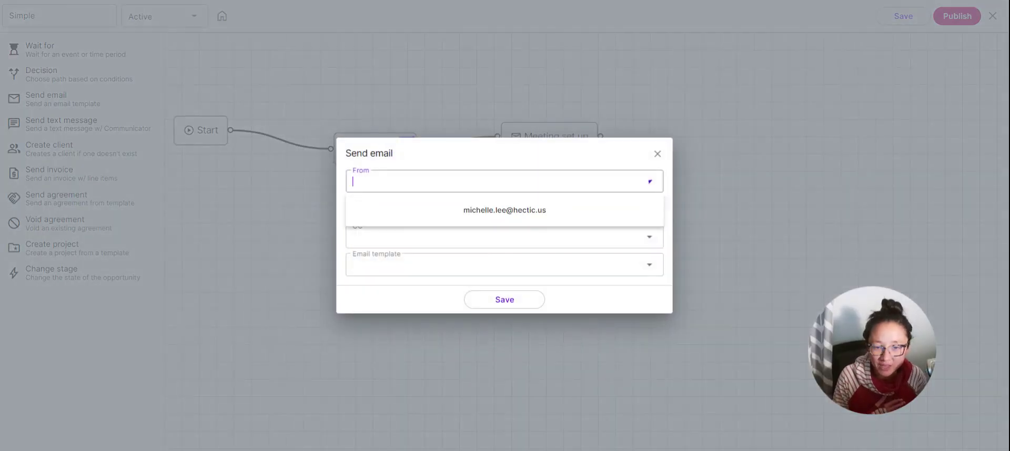
left_click(579, 210)
left_click(494, 209)
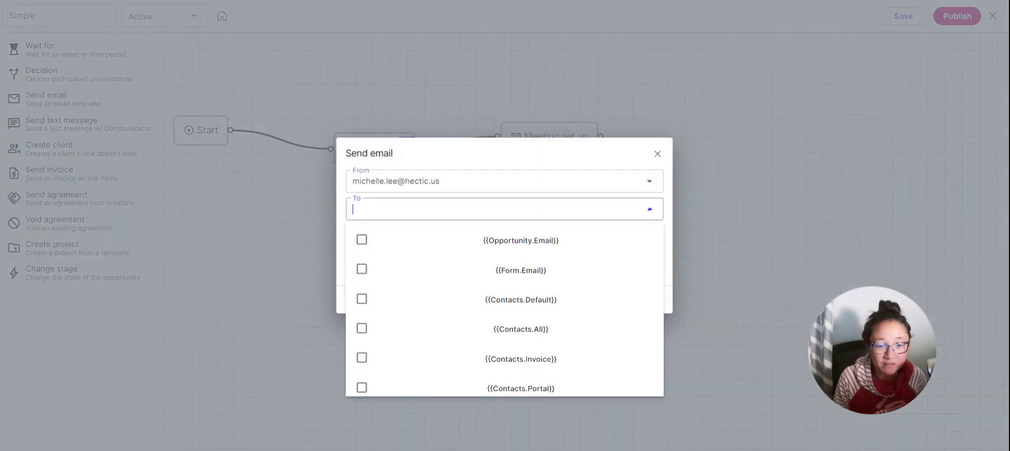
left_click(558, 272)
left_click(601, 168)
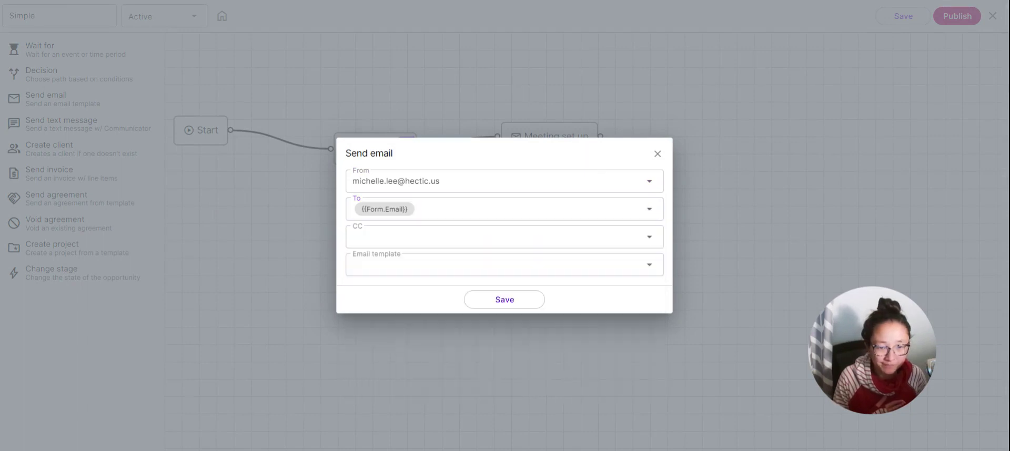
left_click(500, 265)
scroll(567, 229, "down", 5)
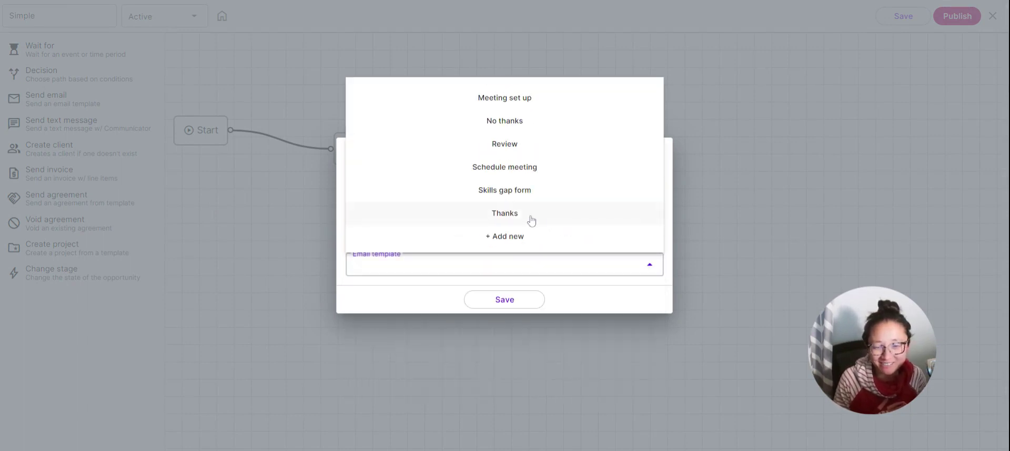
left_click(522, 129)
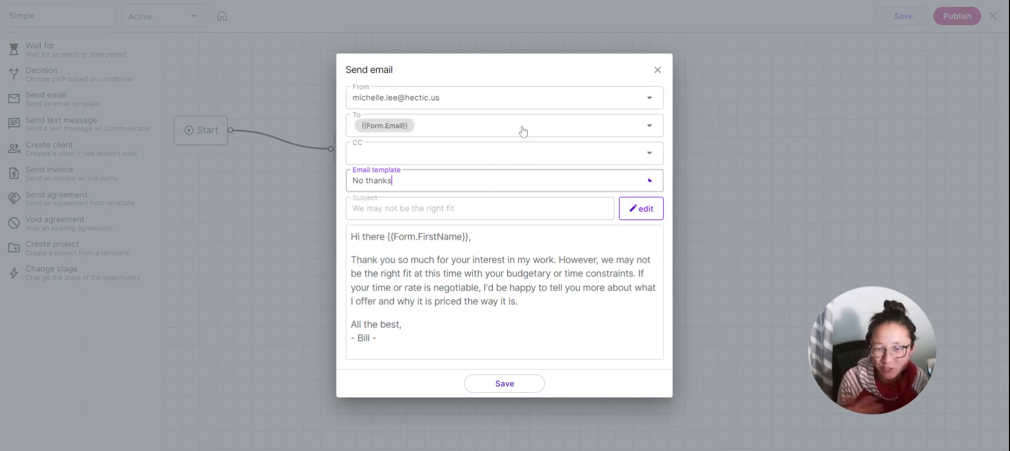
left_click(516, 384)
left_click_drag(419, 154, 504, 211)
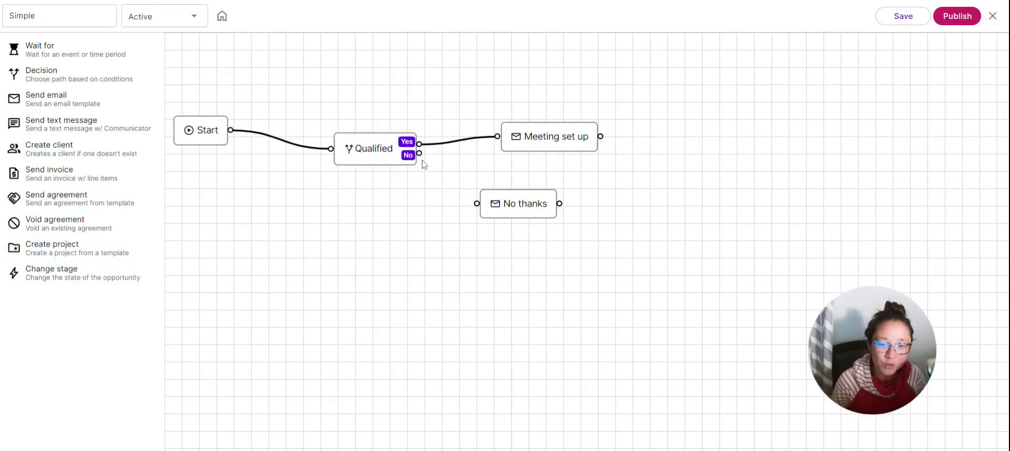
Link Qualified's No output to the No thanks email step.
left_click_drag(420, 154, 476, 204)
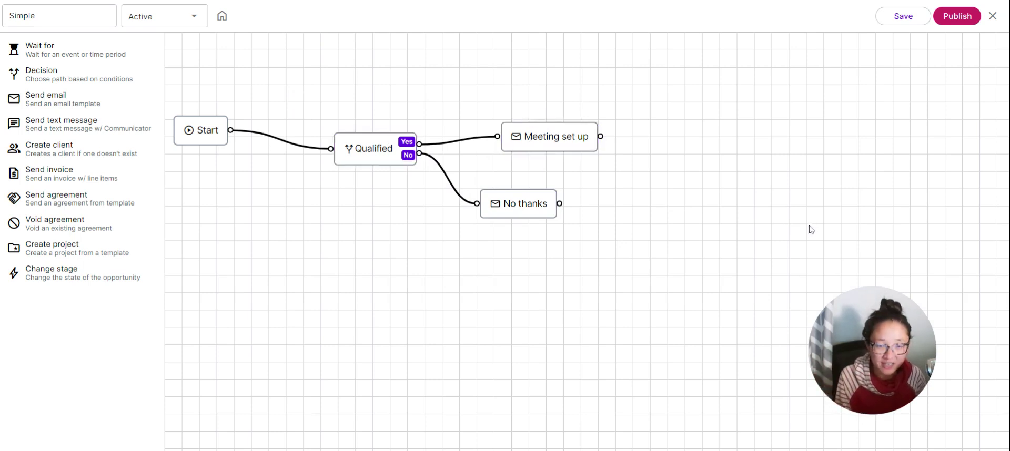
left_click(624, 162)
left_click(657, 111)
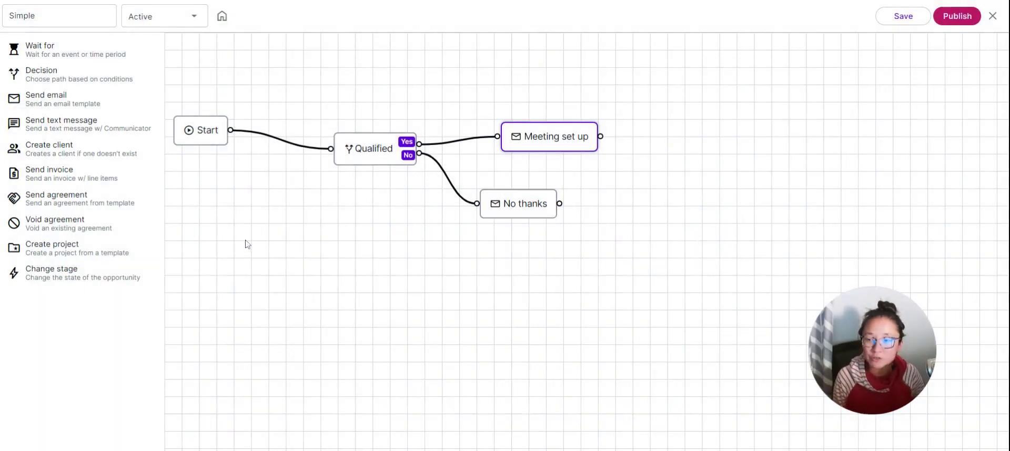
Add a Wait for: Meeting scheduled step with a 2-day maximum, fed from Meeting set up.
left_click_drag(76, 47, 740, 145)
left_click(740, 145)
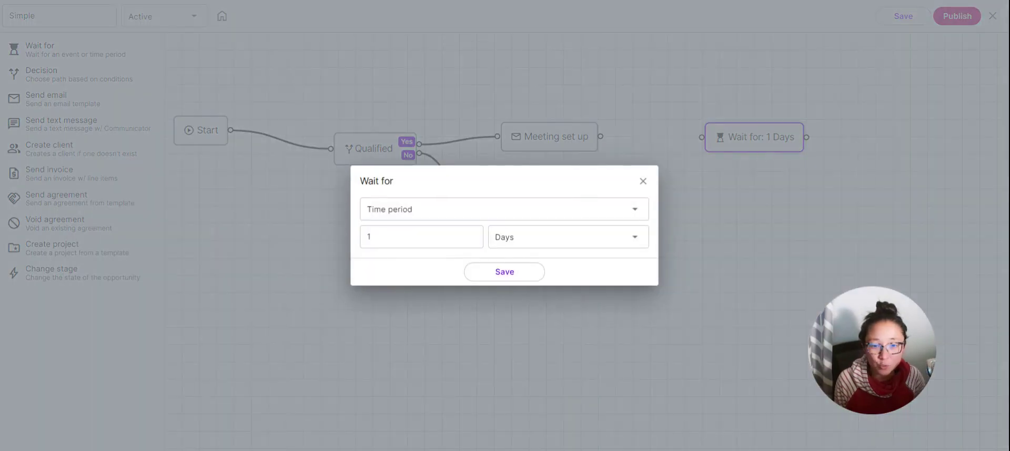
left_click(643, 211)
scroll(552, 316, "down", 1)
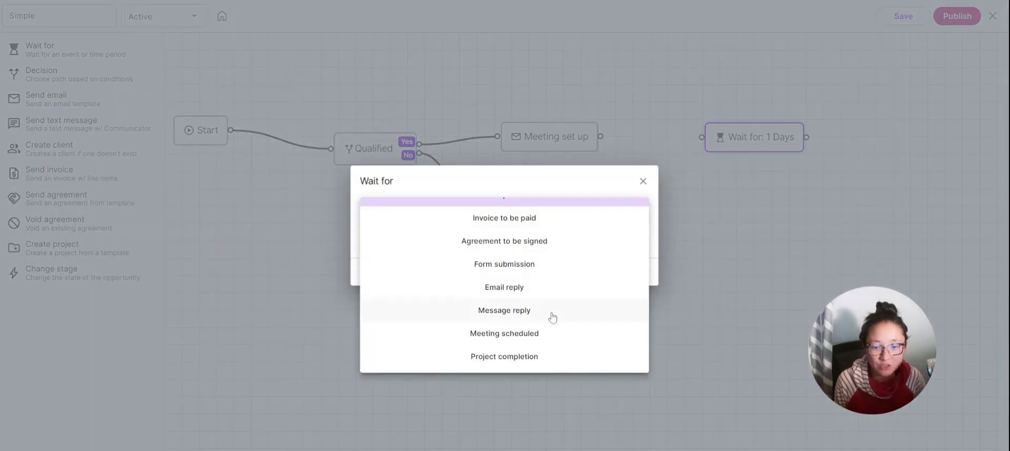
left_click(563, 332)
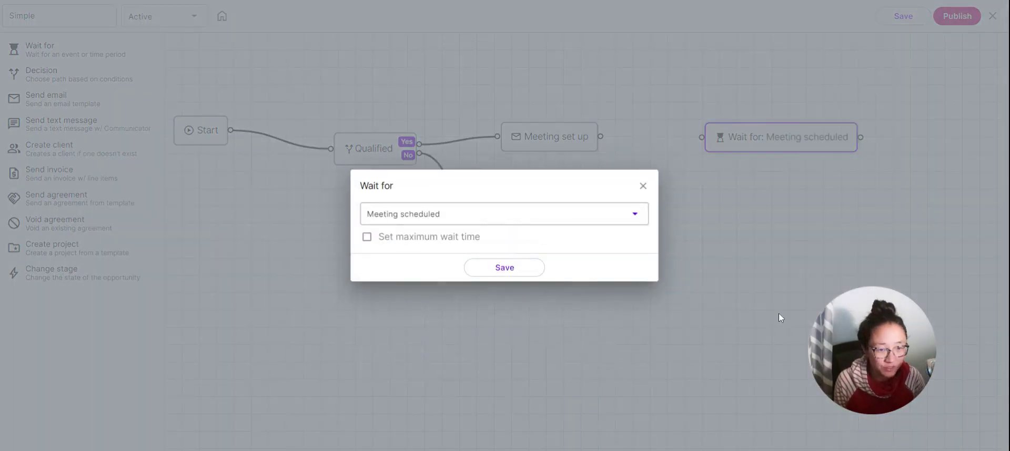
left_click(474, 238)
left_click(378, 246)
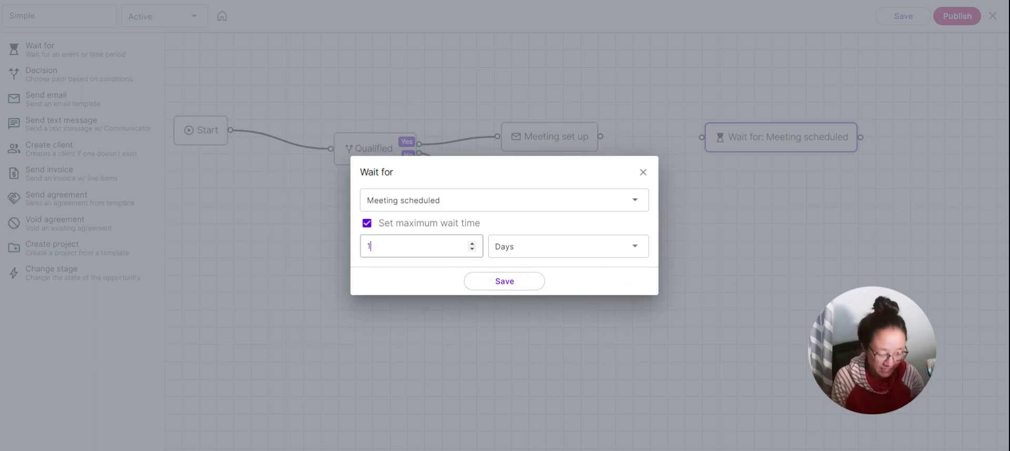
key("BackSpace")
type("2")
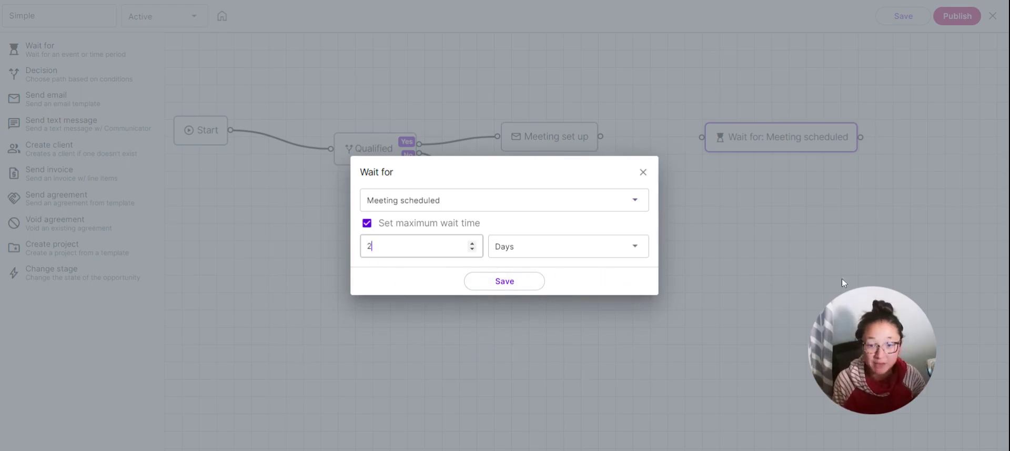
left_click(503, 281)
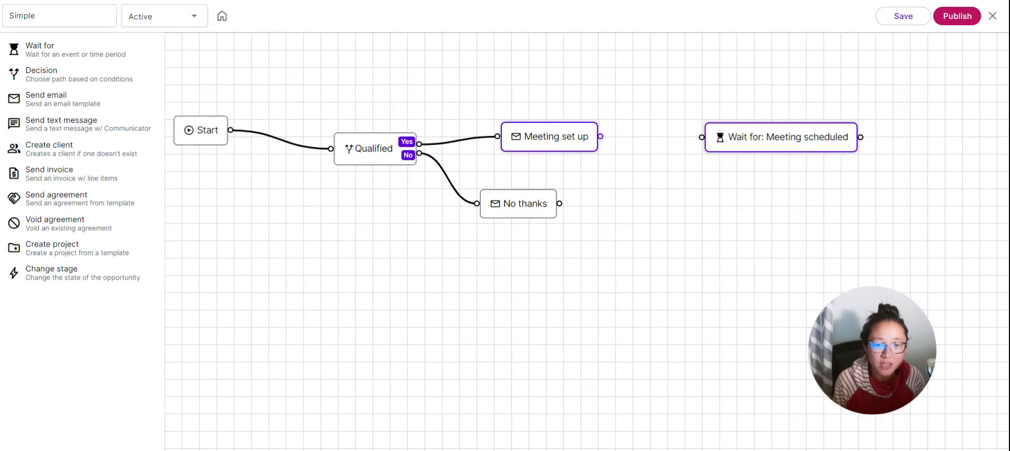
left_click_drag(600, 137, 703, 138)
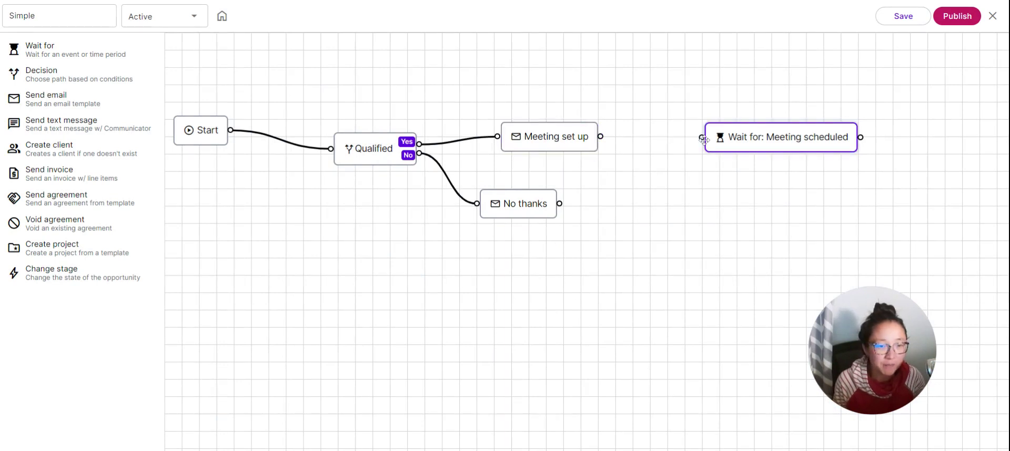
left_click_drag(600, 136, 702, 138)
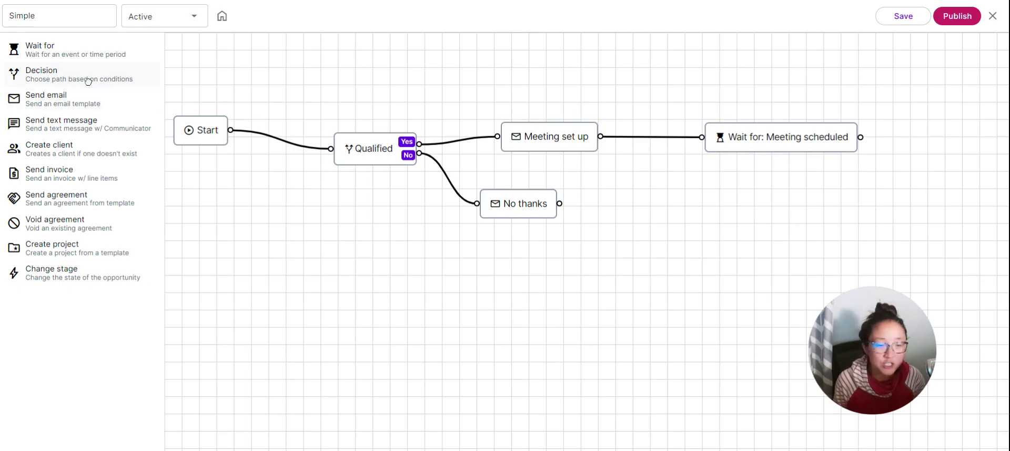
Add a decision step named Follow after the wait step.
left_click_drag(88, 82, 853, 184)
left_click_drag(861, 137, 849, 199)
left_click(884, 205)
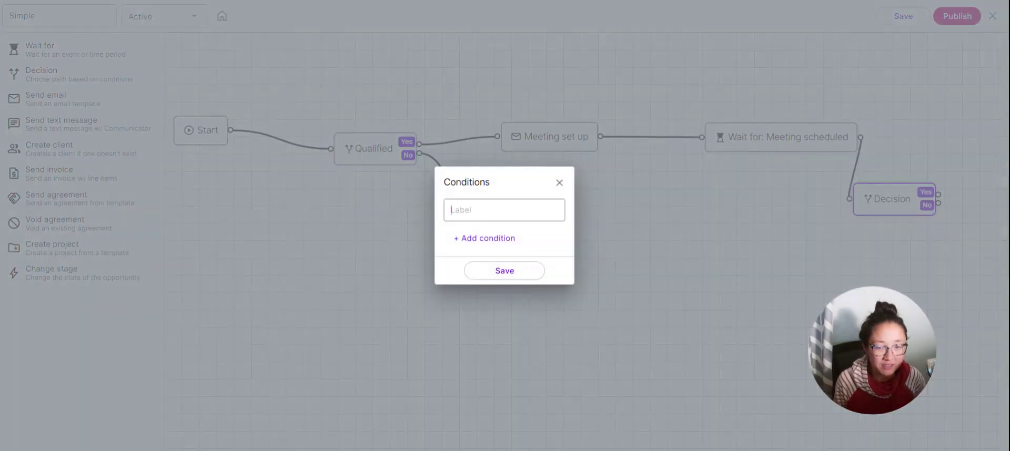
type("Follow")
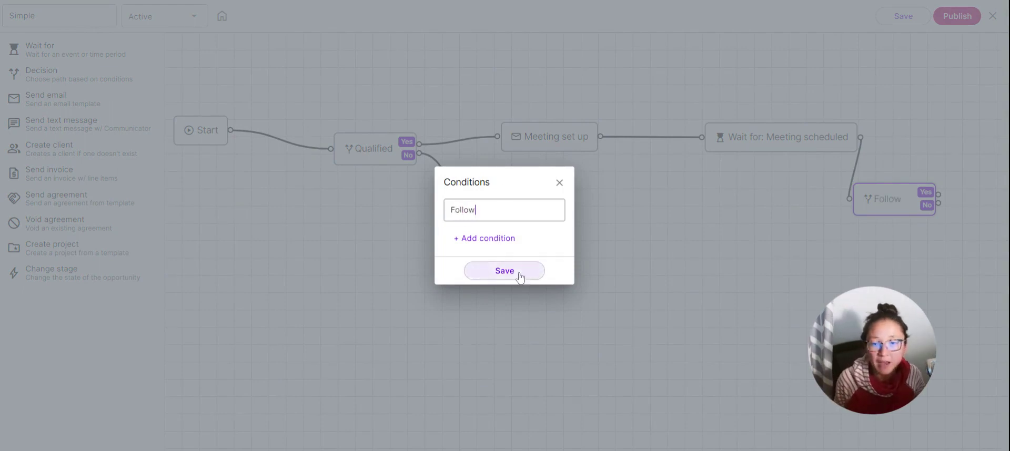
Give Follow the condition Meeting Start is not set, then add a Send email step.
left_click(487, 247)
left_click(507, 225)
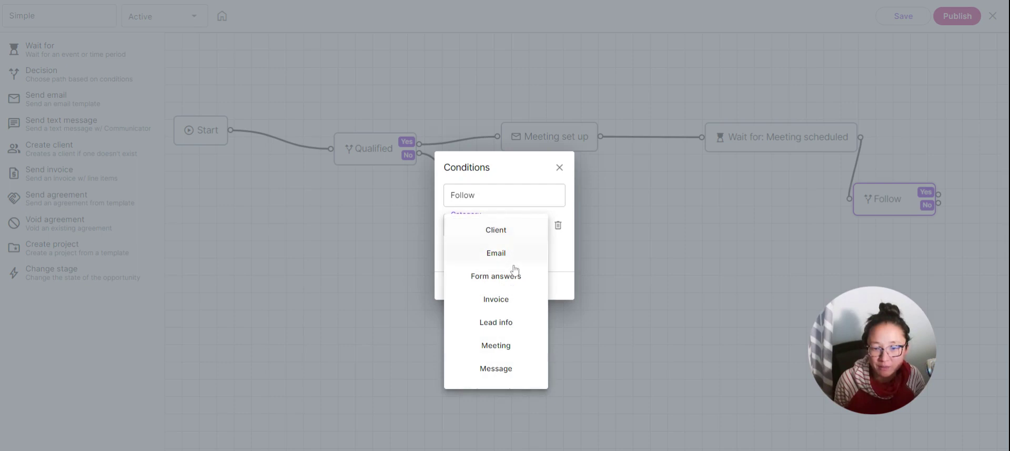
left_click(496, 345)
left_click(597, 226)
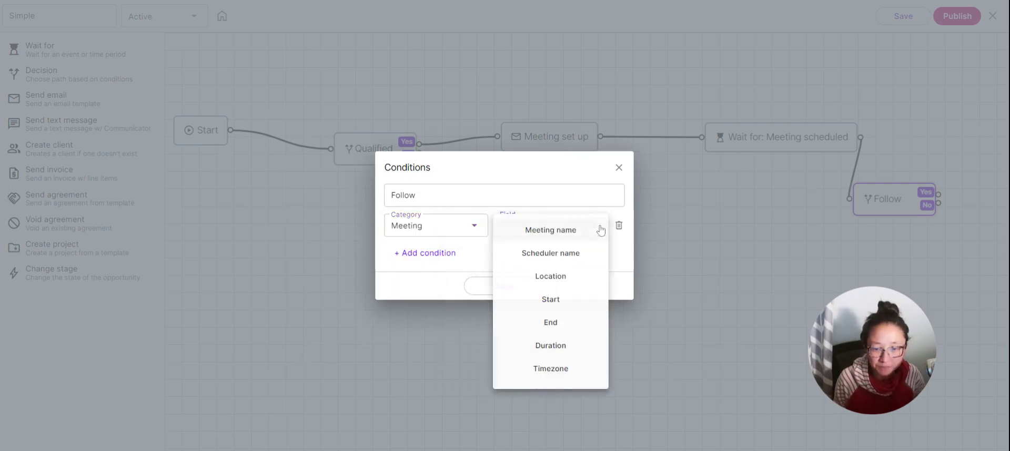
scroll(581, 274, "down", 3)
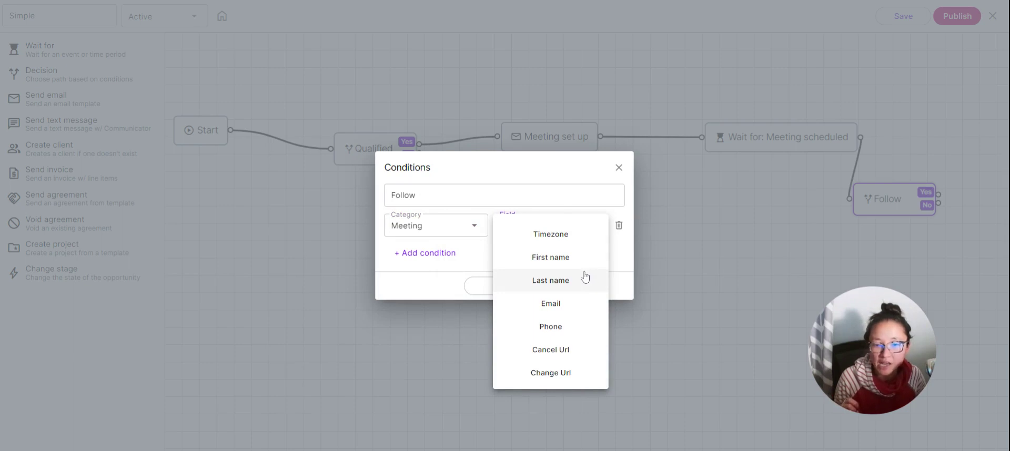
scroll(583, 277, "up", 3)
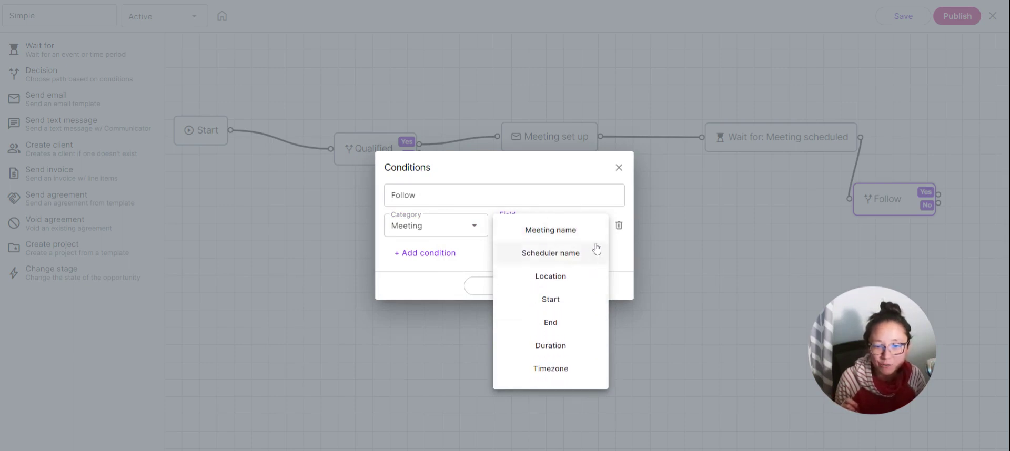
left_click(551, 299)
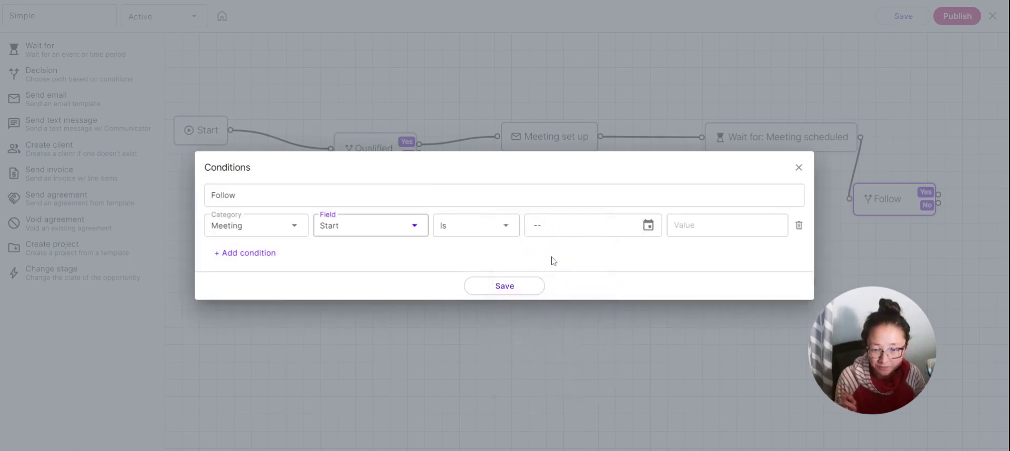
left_click(648, 225)
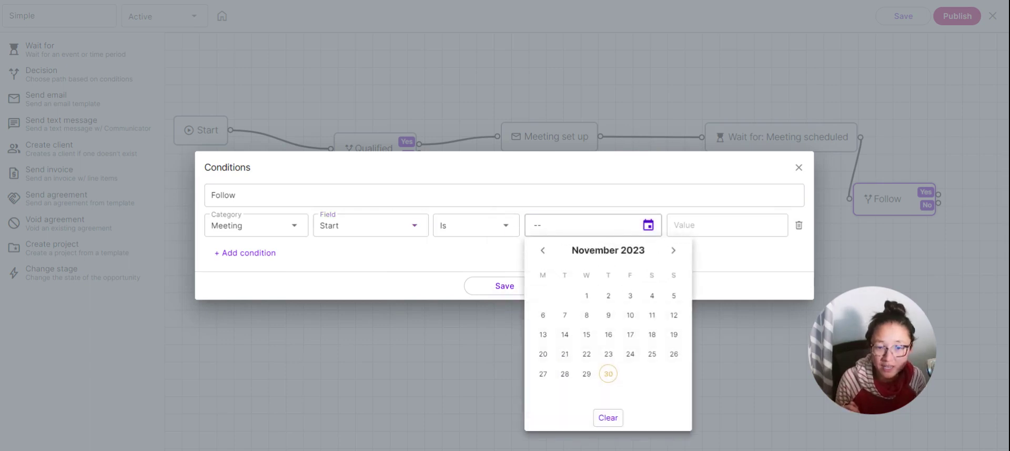
left_click(510, 224)
left_click(505, 225)
left_click(480, 344)
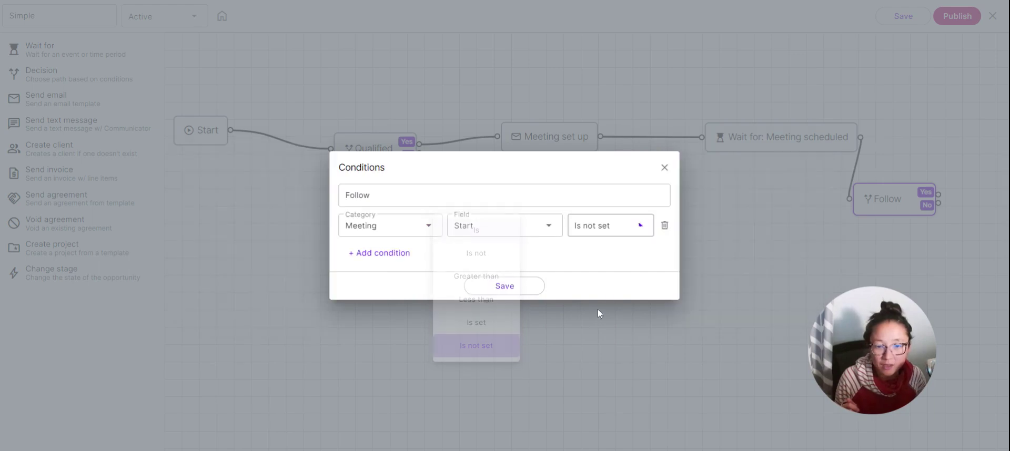
left_click(520, 290)
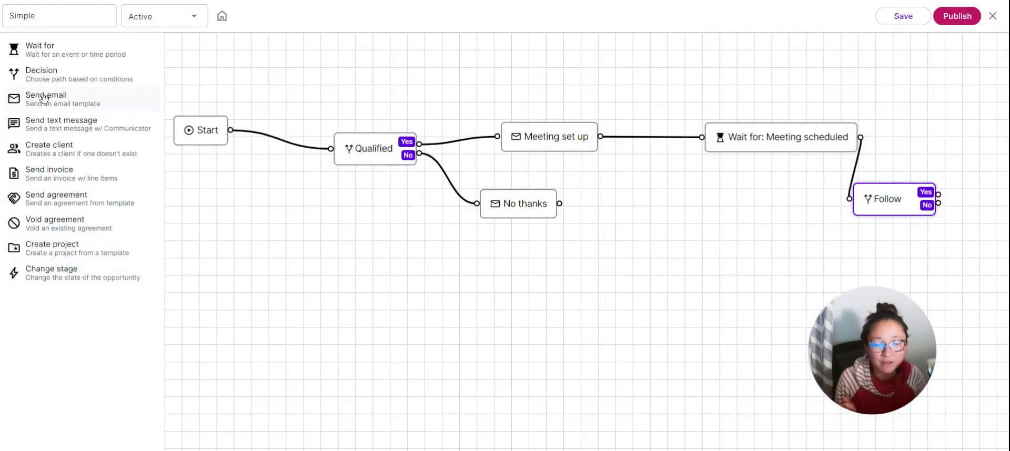
left_click(56, 111)
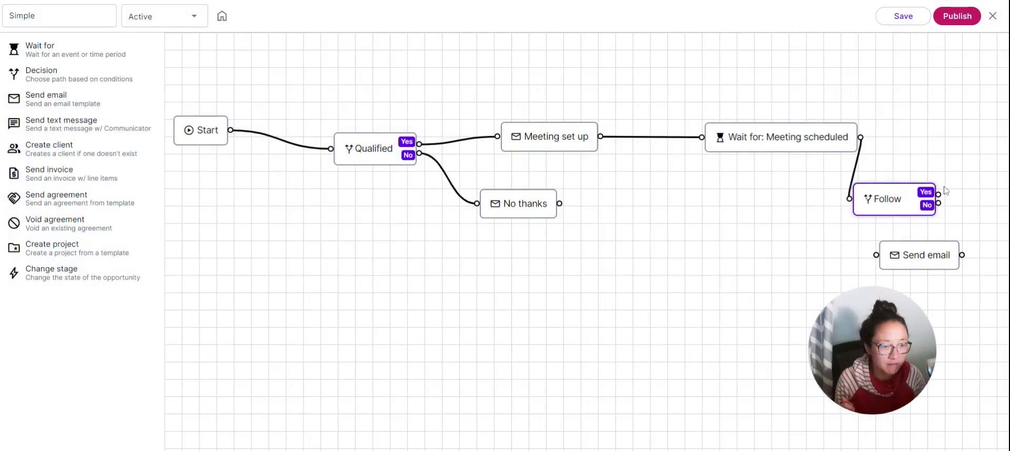
Connect Follow to the new email step and choose the Meeting set up template.
left_click(897, 203)
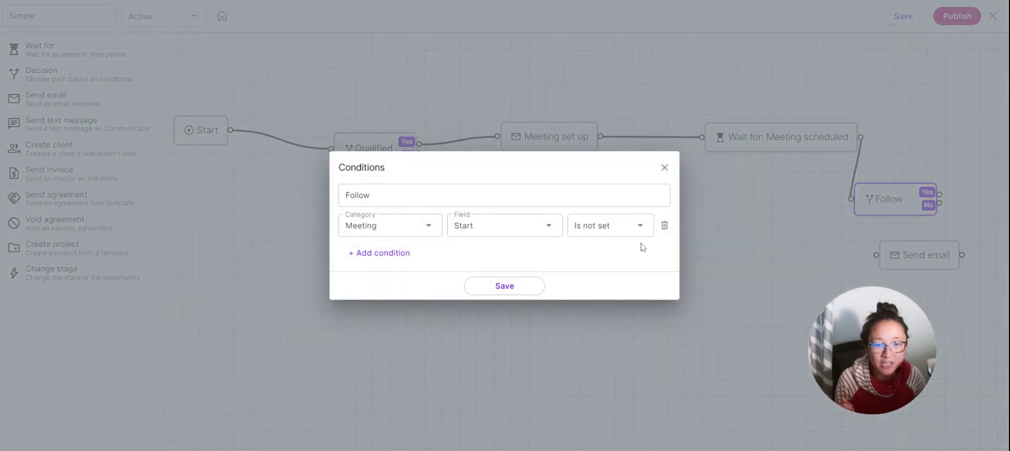
left_click(662, 168)
left_click_drag(939, 203, 876, 255)
left_click(904, 265)
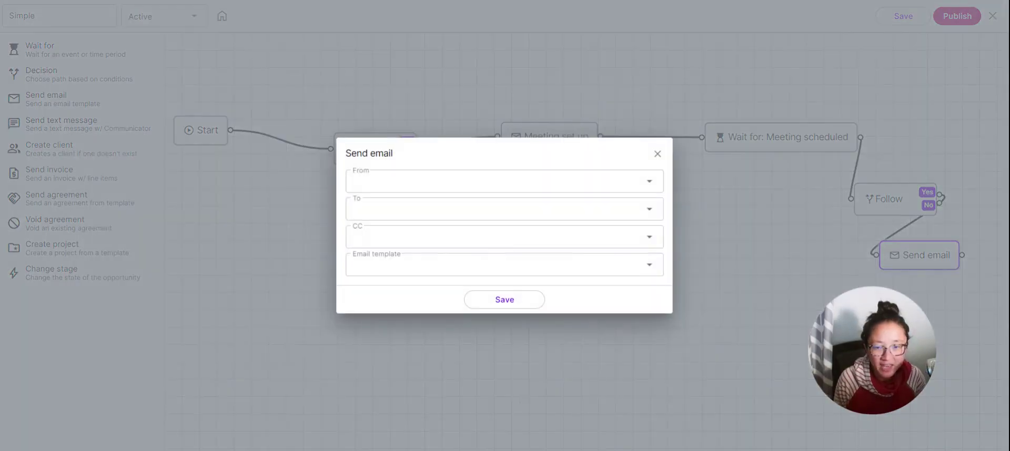
left_click(494, 265)
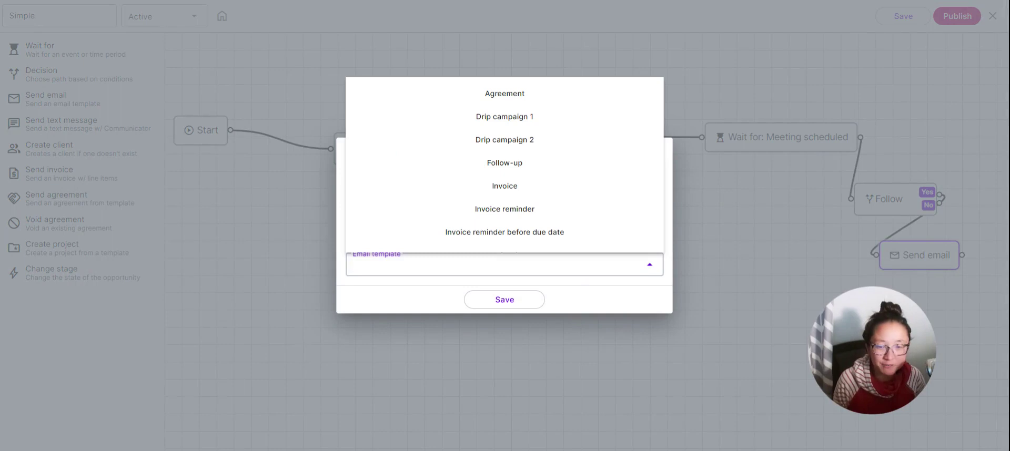
scroll(555, 171, "down", 5)
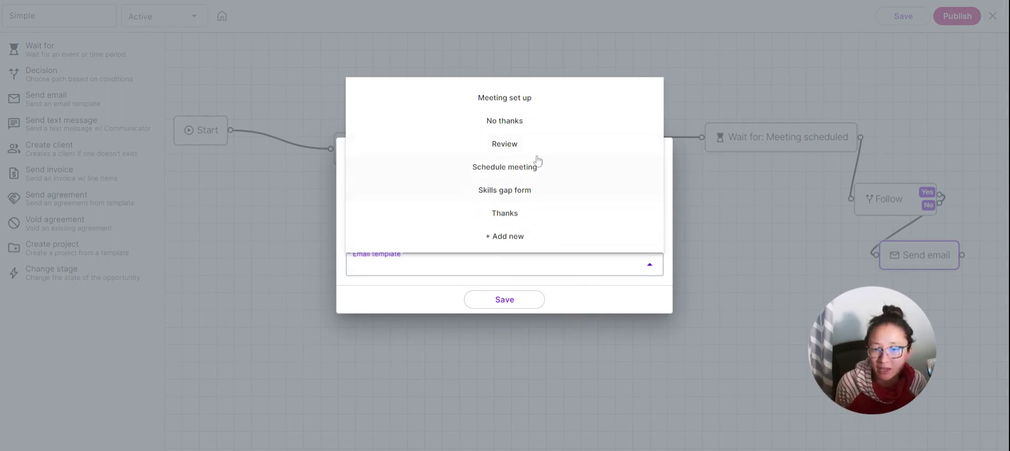
left_click(532, 100)
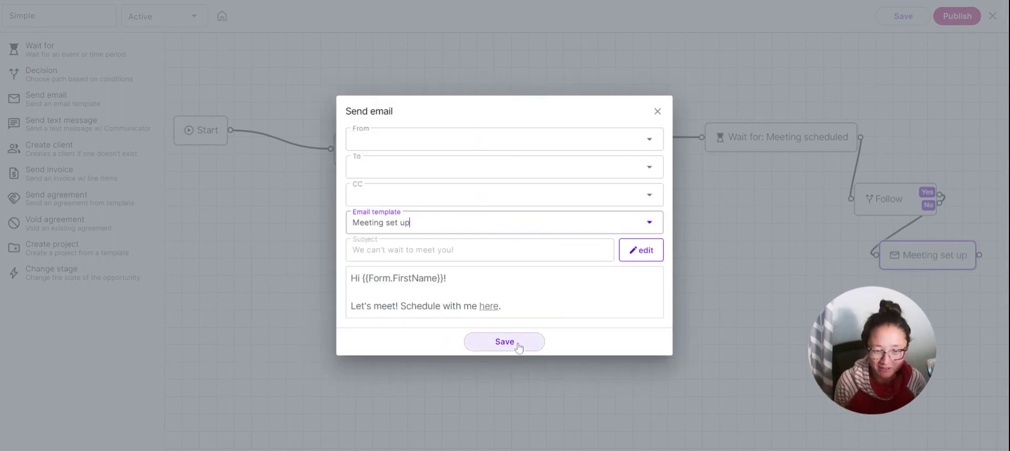
Set the sender address and {{Form.Email}} as recipient, then save the email step.
left_click(643, 140)
left_click(620, 165)
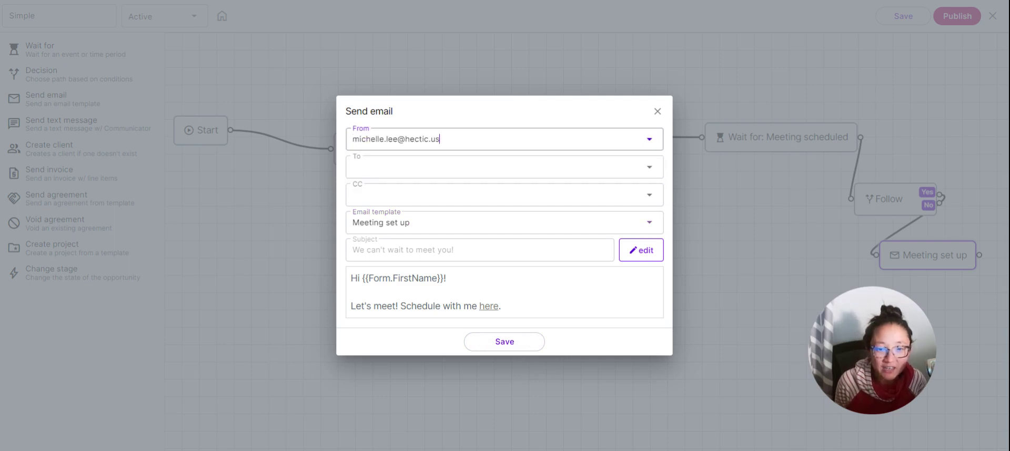
left_click(649, 167)
left_click(583, 111)
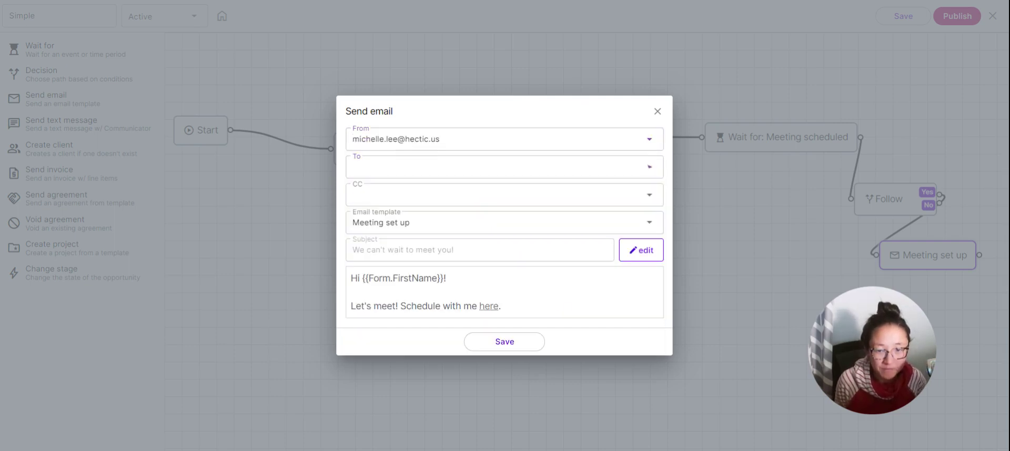
left_click(566, 167)
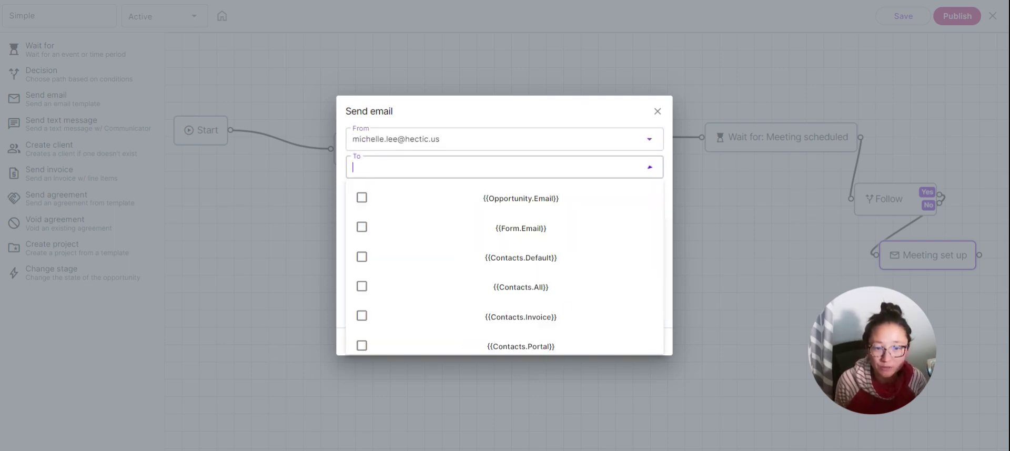
left_click(496, 229)
left_click(559, 114)
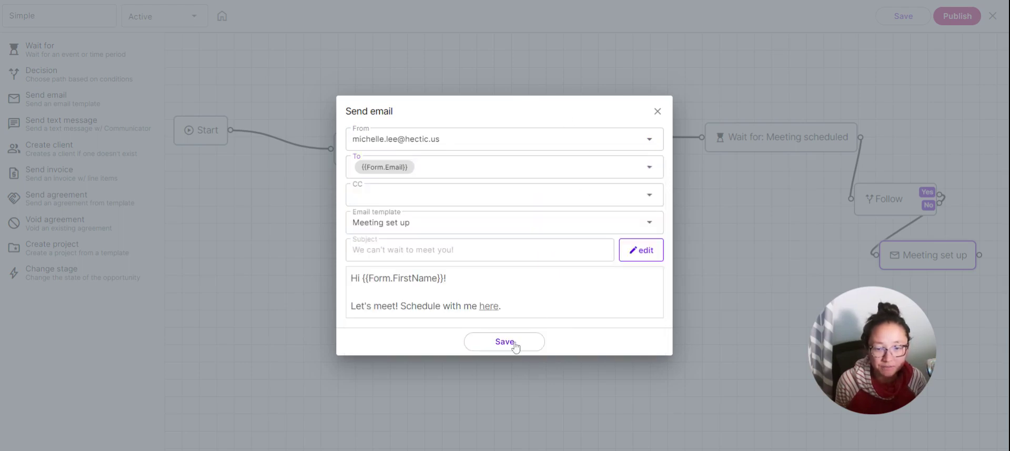
left_click(492, 342)
left_click(849, 235)
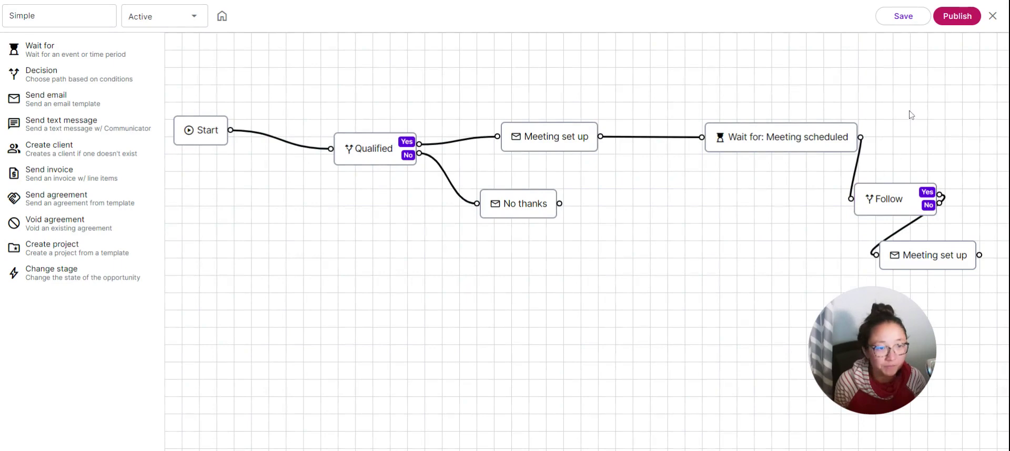
scroll(844, 121, "right", 2)
Move the resend Meeting set up email beside Follow and review Follow's conditions.
left_click_drag(839, 134, 667, 117)
left_click_drag(697, 251, 821, 135)
left_click(660, 212)
double_click(656, 203)
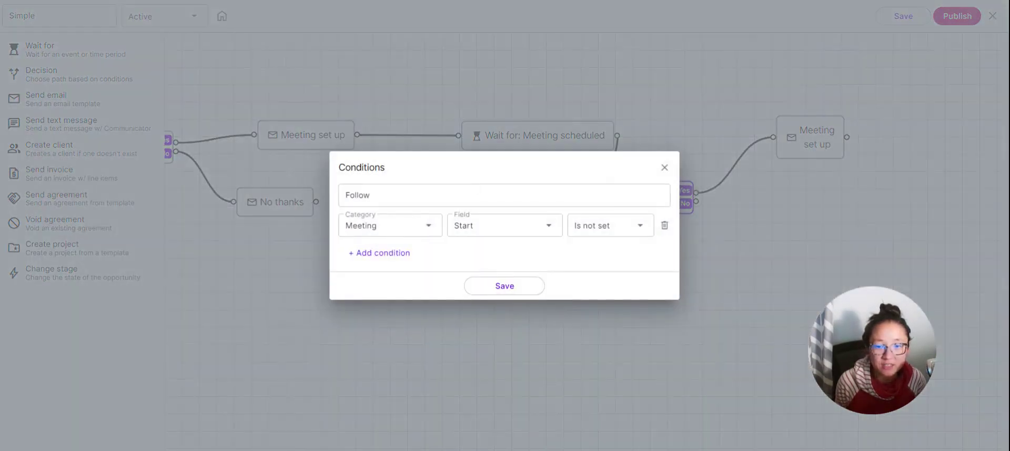
left_click(664, 167)
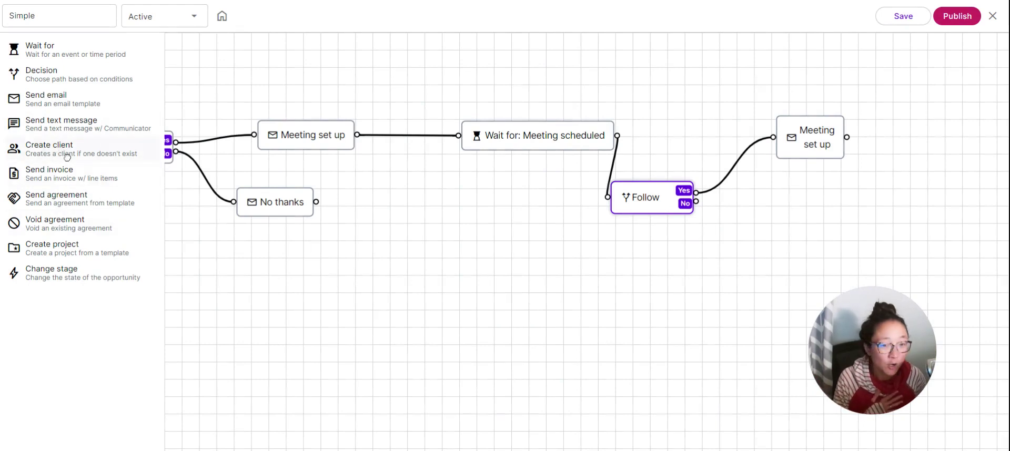
Add a Create client step on Follow's No branch, then reposition the Qualified node.
left_click_drag(67, 157, 724, 238)
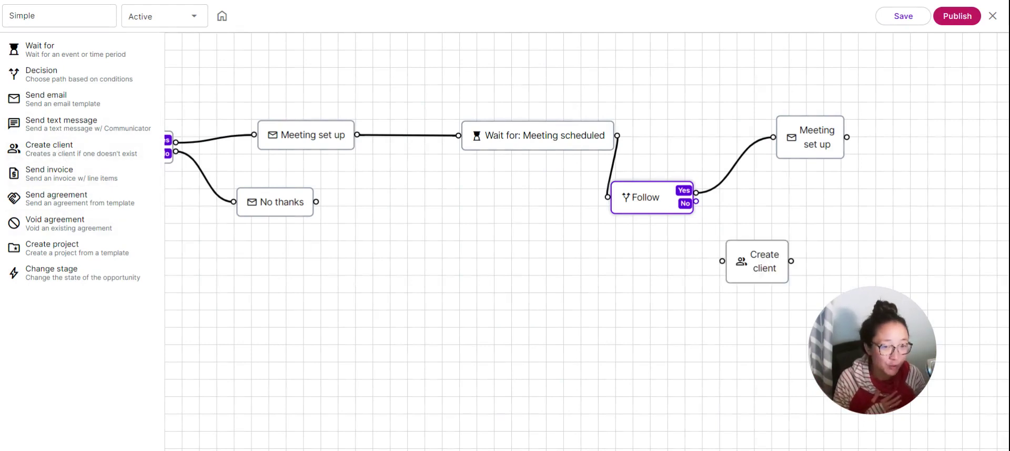
mouse_move(695, 201)
left_mouse_down()
mouse_move(710, 256)
mouse_move(722, 261)
left_mouse_up()
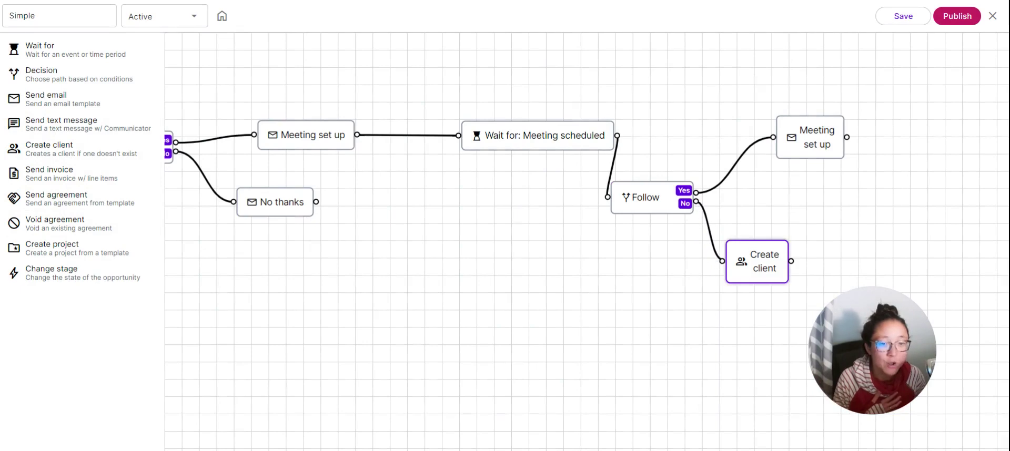
left_click(751, 268)
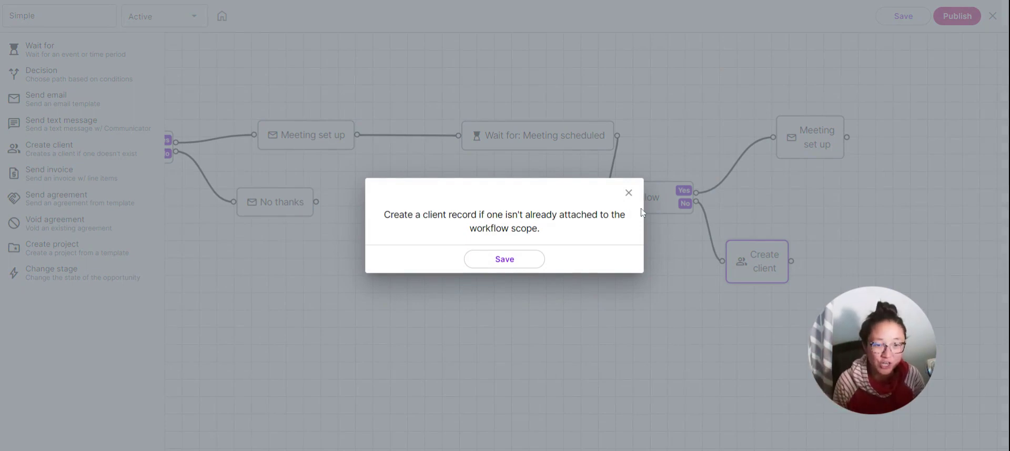
left_click(628, 193)
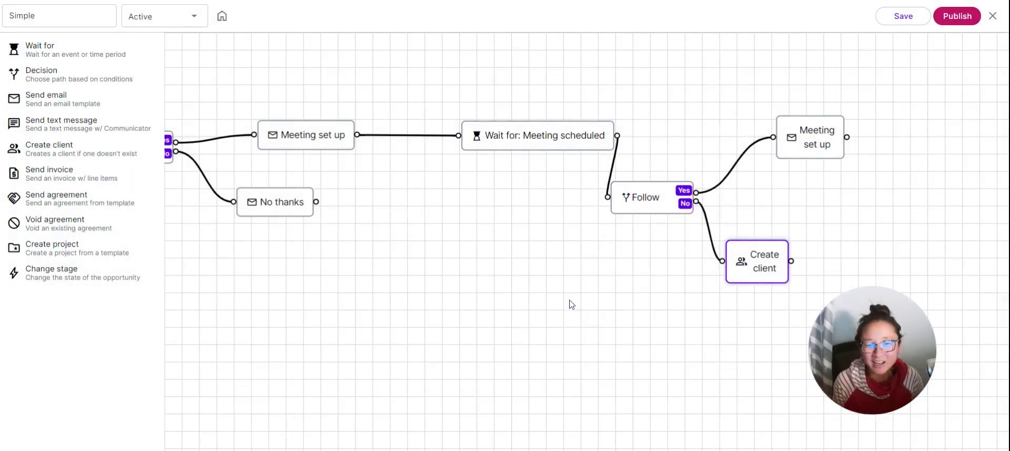
scroll(796, 230, "down", 2)
mouse_move(233, 174)
left_mouse_down()
mouse_move(322, 162)
mouse_move(224, 182)
left_mouse_up()
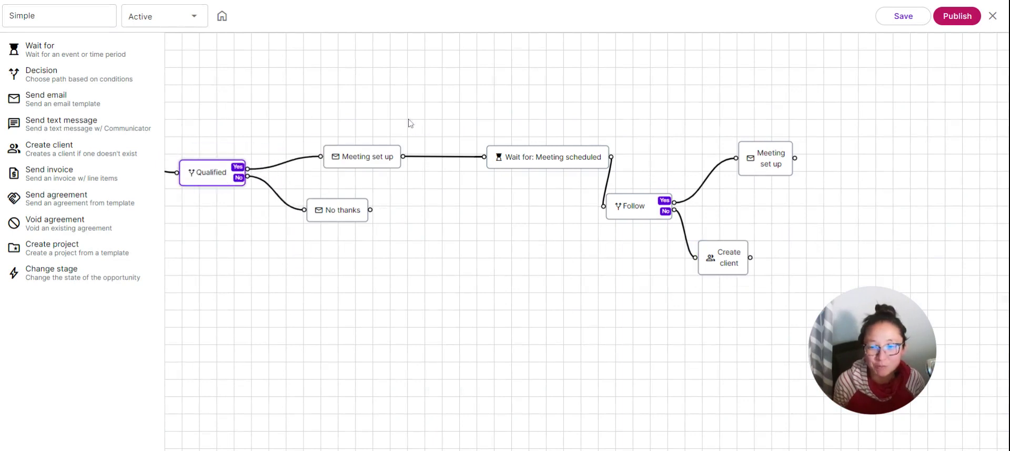